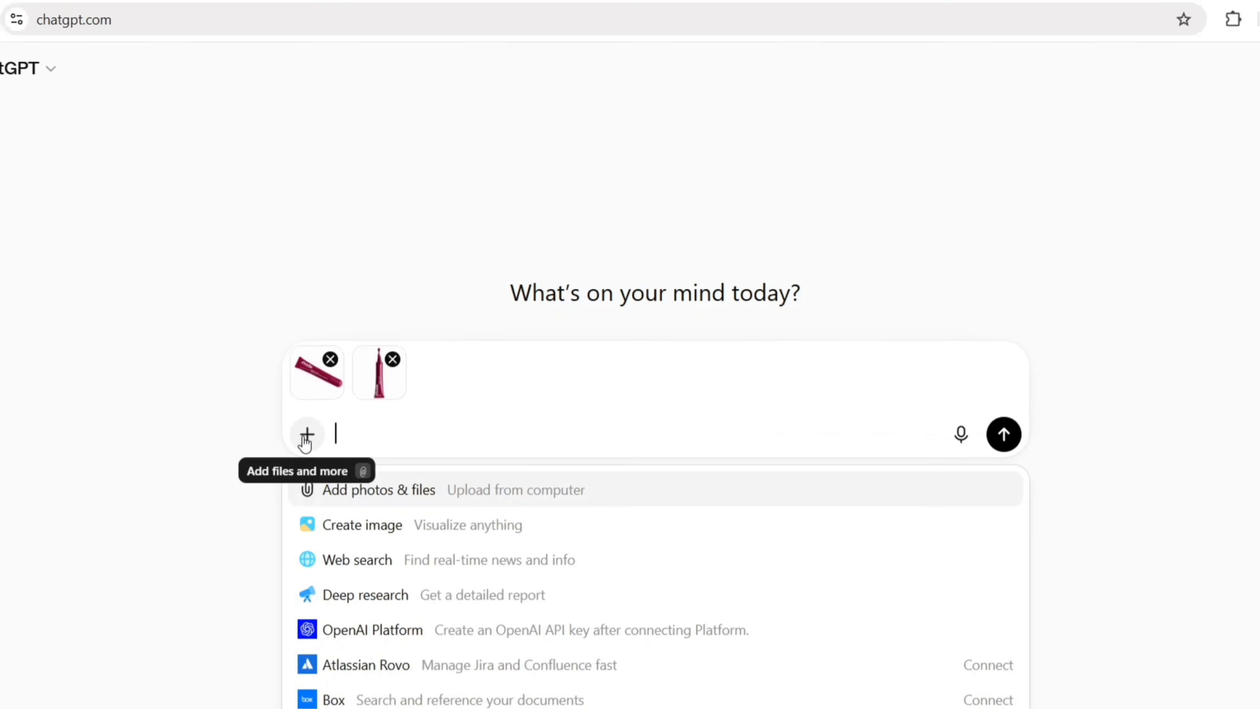
Submit a Create image request with the copied prompt for two identical floating products, using the two uploaded tube images as reference.
{"action": "left_click", "coordinate": [364, 528]}
{"action": "right_click", "coordinate": [472, 434]}
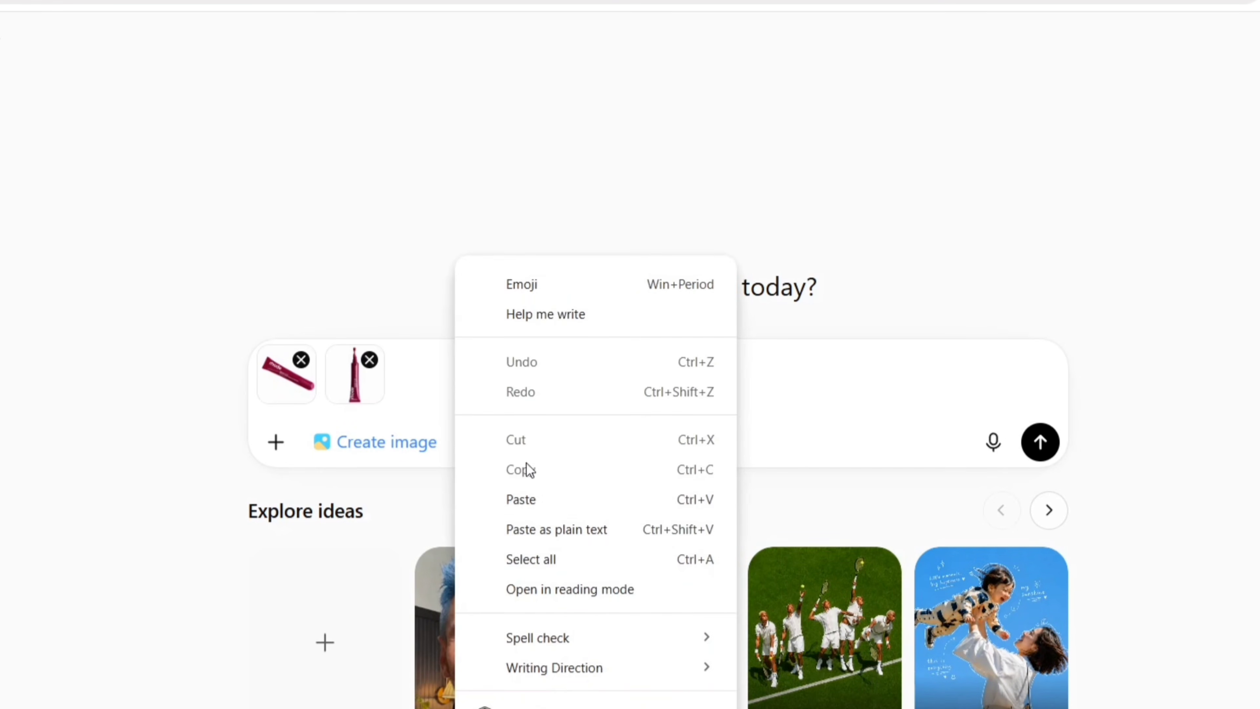
{"action": "left_click", "coordinate": [533, 500]}
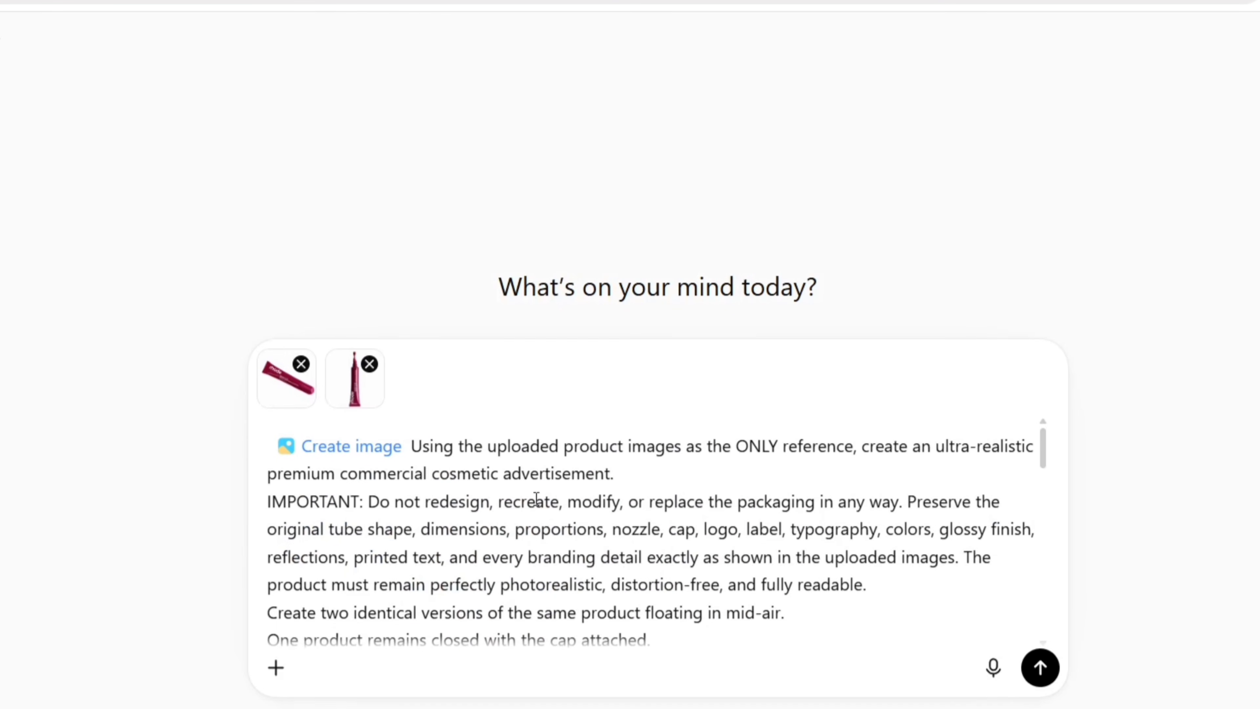
{"action": "scroll", "coordinate": [736, 615], "scroll_direction": "down", "scroll_amount": 10}
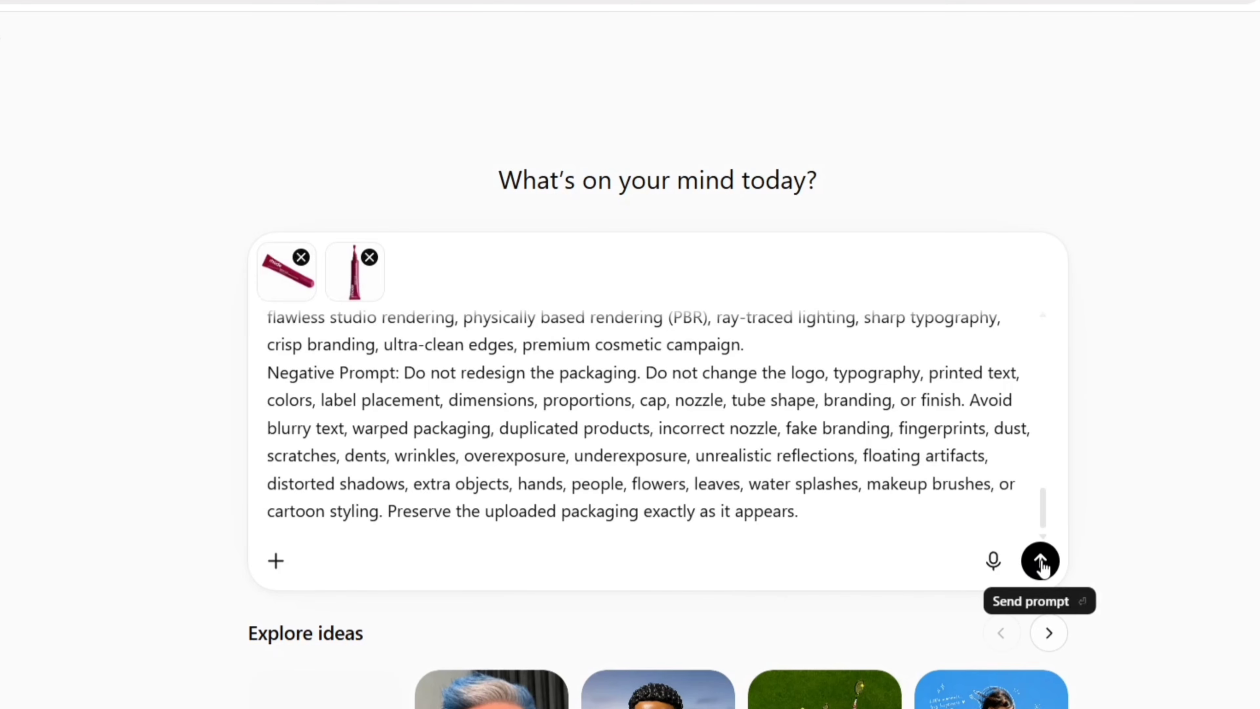
{"action": "left_click", "coordinate": [1040, 560]}
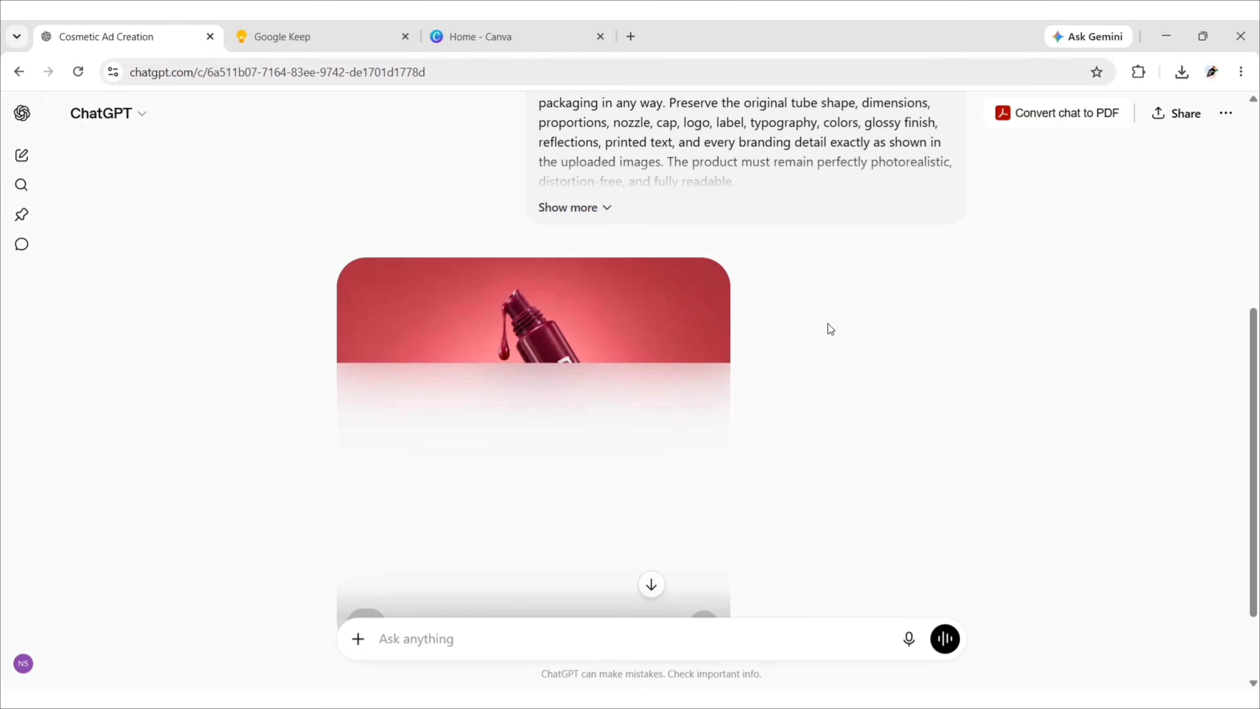
Download the generated image of the two floating lip tint tubes and close its share dialog.
{"action": "scroll", "coordinate": [862, 355], "scroll_direction": "down", "scroll_amount": 2}
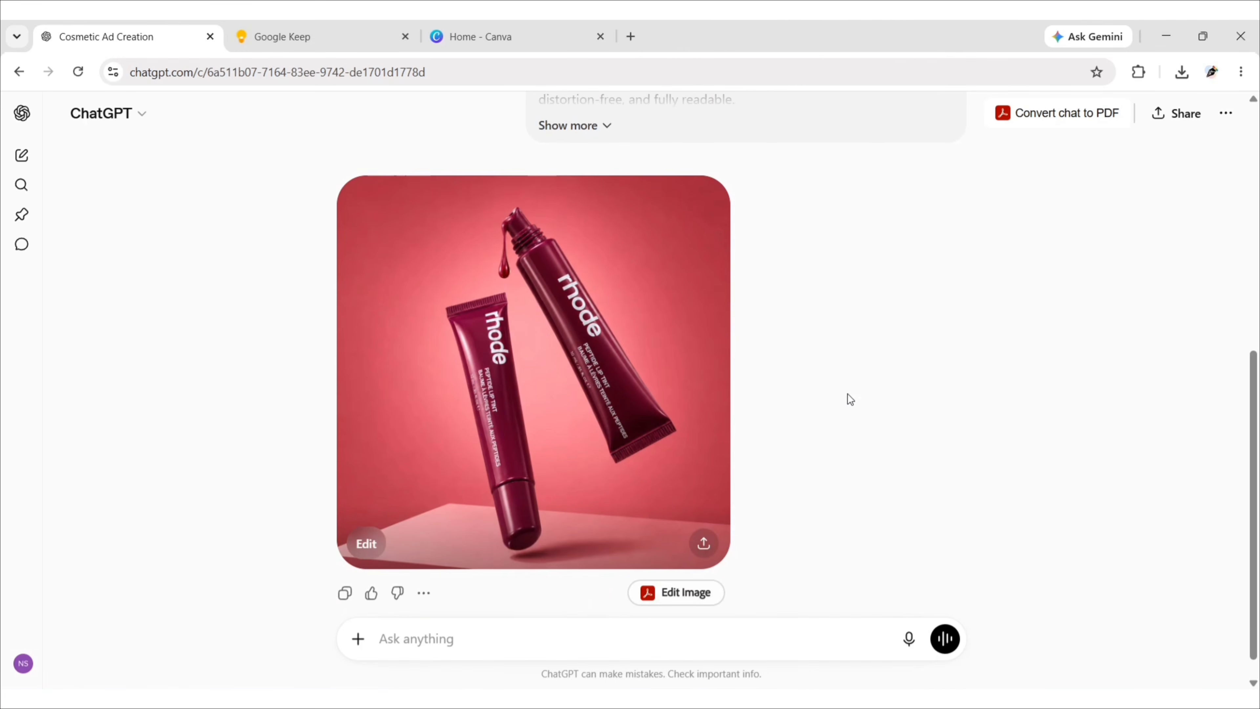
{"action": "left_click", "coordinate": [704, 543]}
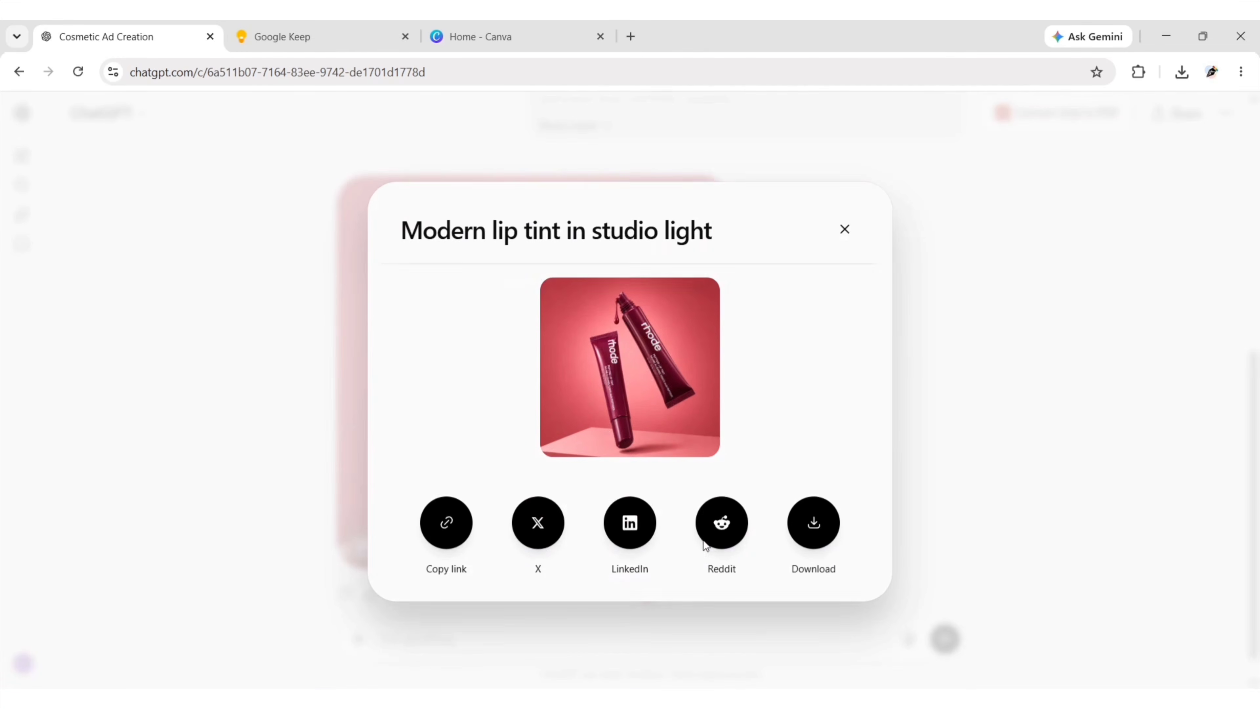
{"action": "left_click", "coordinate": [815, 530]}
{"action": "left_click", "coordinate": [967, 365]}
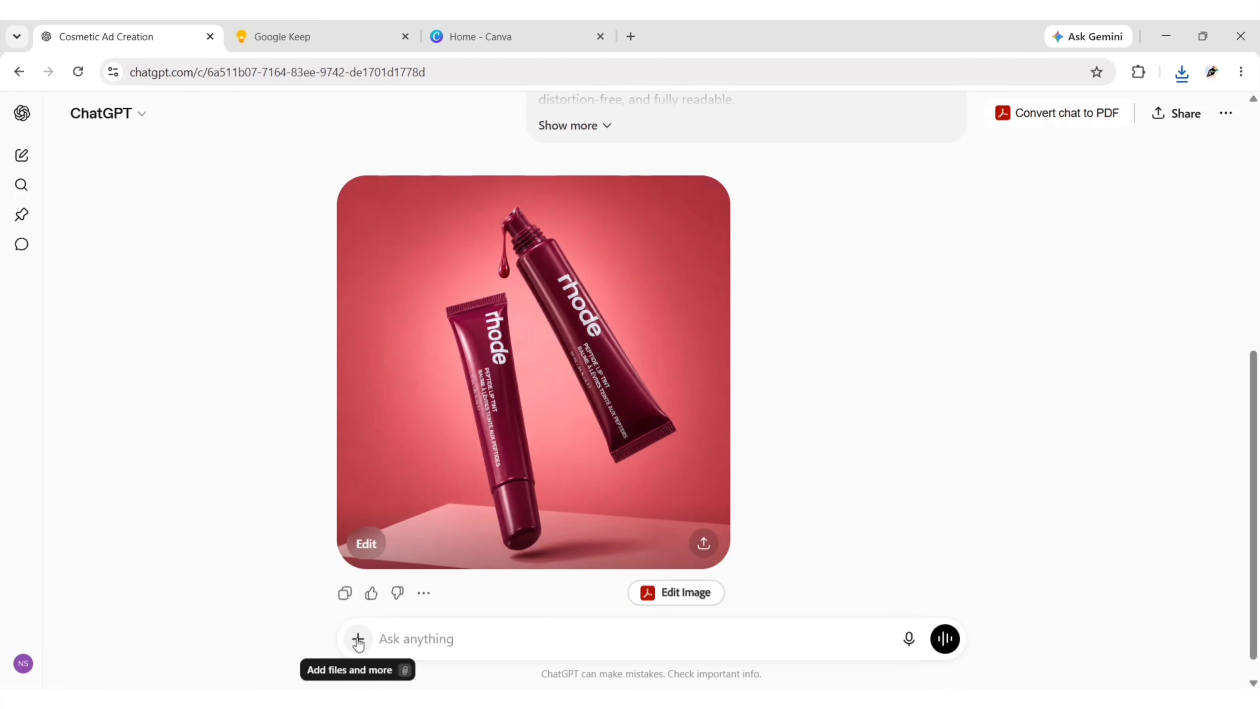
Attach the downloaded file "ChatGPT Image Jul 10, 2026, 09_49_07 PM" to a new message in the chat.
{"action": "left_click", "coordinate": [358, 640]}
{"action": "left_click", "coordinate": [427, 383]}
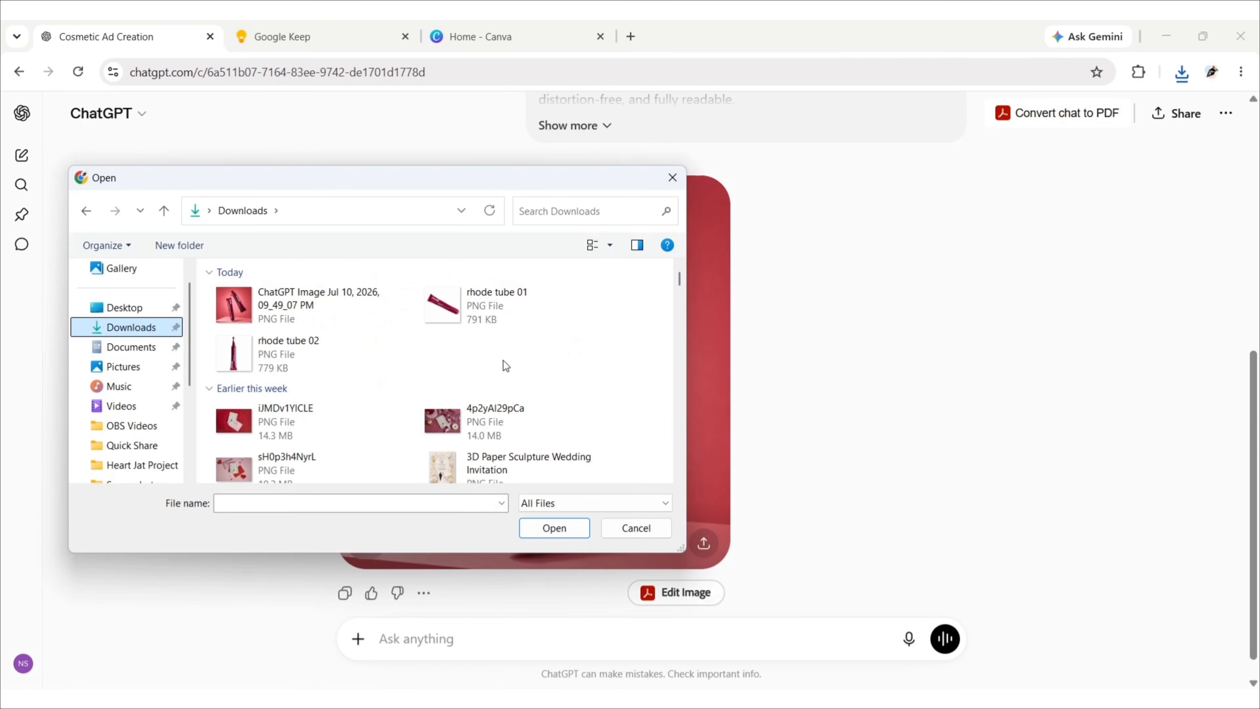
{"action": "left_click", "coordinate": [311, 307]}
{"action": "left_click", "coordinate": [554, 527]}
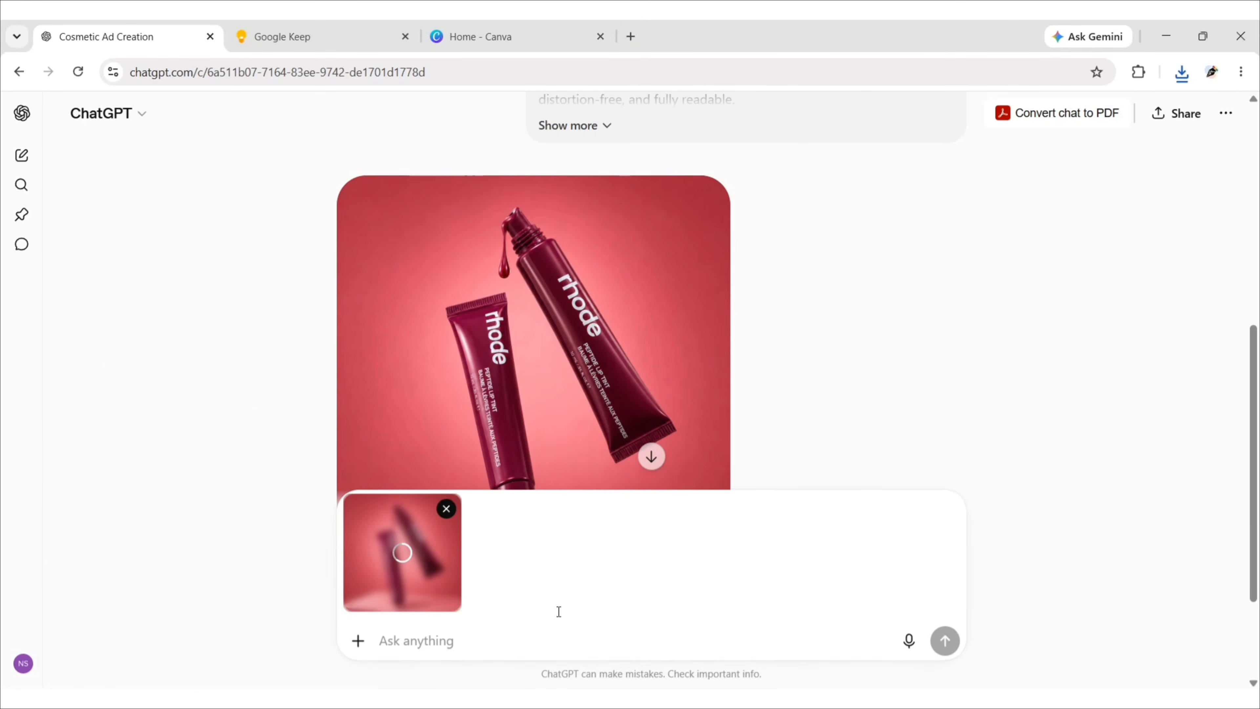
Switch to Google Keep and copy the full "Premium Beauty Product Sphere Composition" prompt, including the aspect ratio 4:5 (1080 × 1350) line.
{"action": "left_click", "coordinate": [323, 40]}
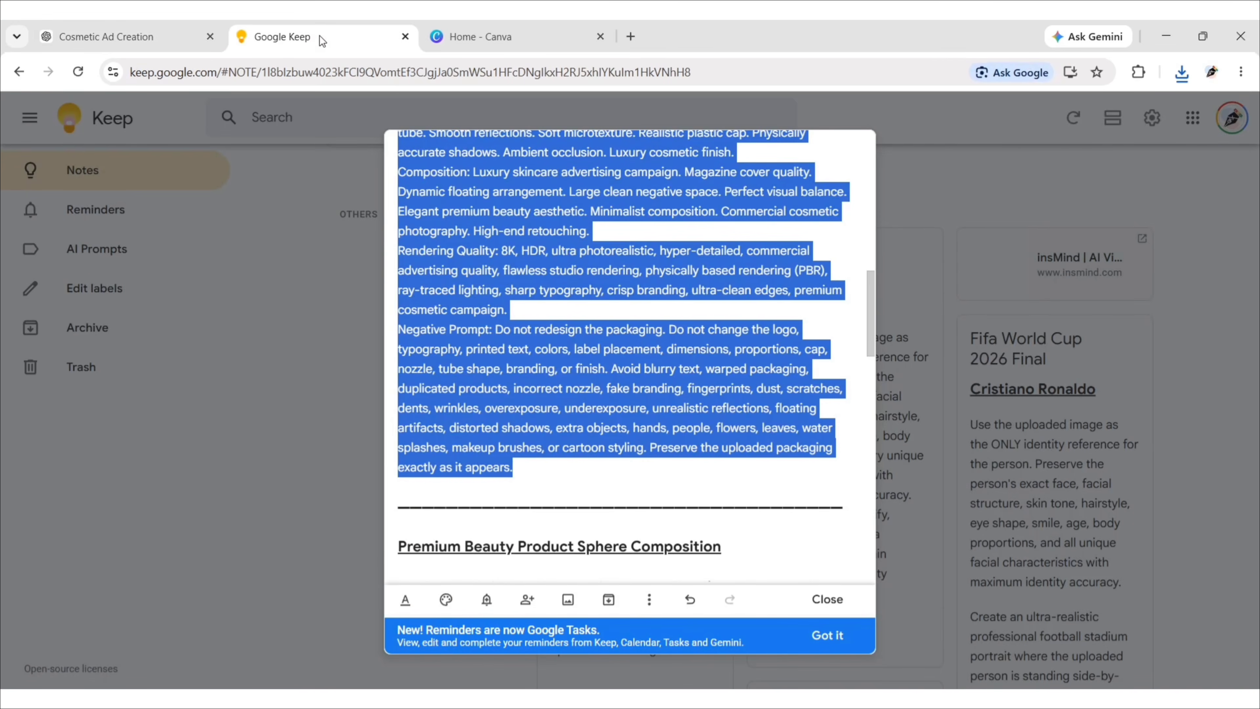
{"action": "left_click", "coordinate": [540, 465]}
{"action": "scroll", "coordinate": [543, 451], "scroll_direction": "down", "scroll_amount": 14}
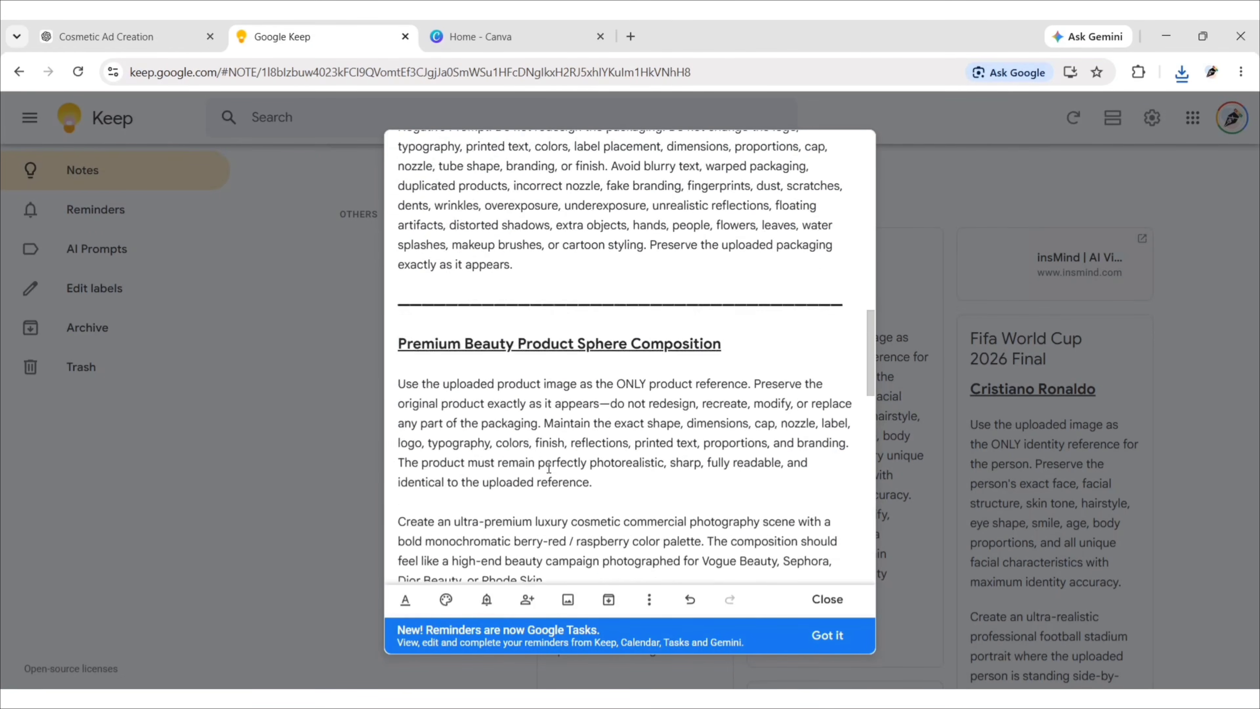
{"action": "scroll", "coordinate": [545, 447], "scroll_direction": "down", "scroll_amount": 9}
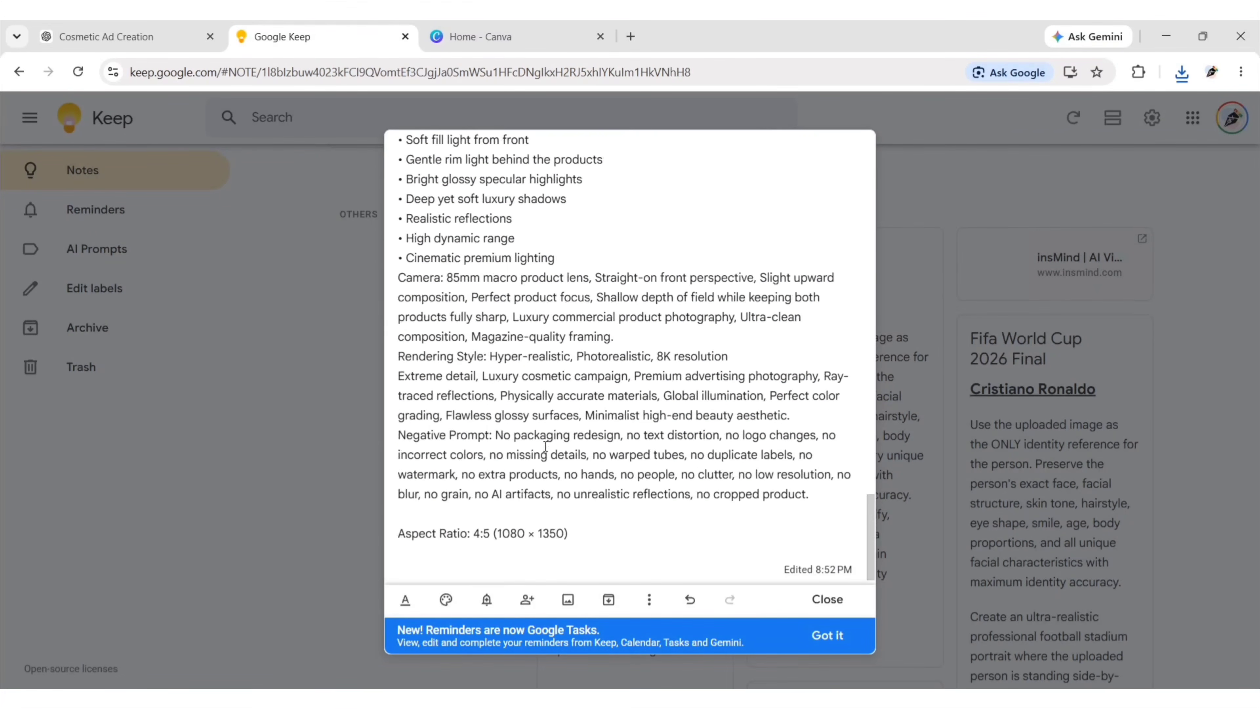
{"action": "scroll", "coordinate": [545, 446], "scroll_direction": "up", "scroll_amount": 17}
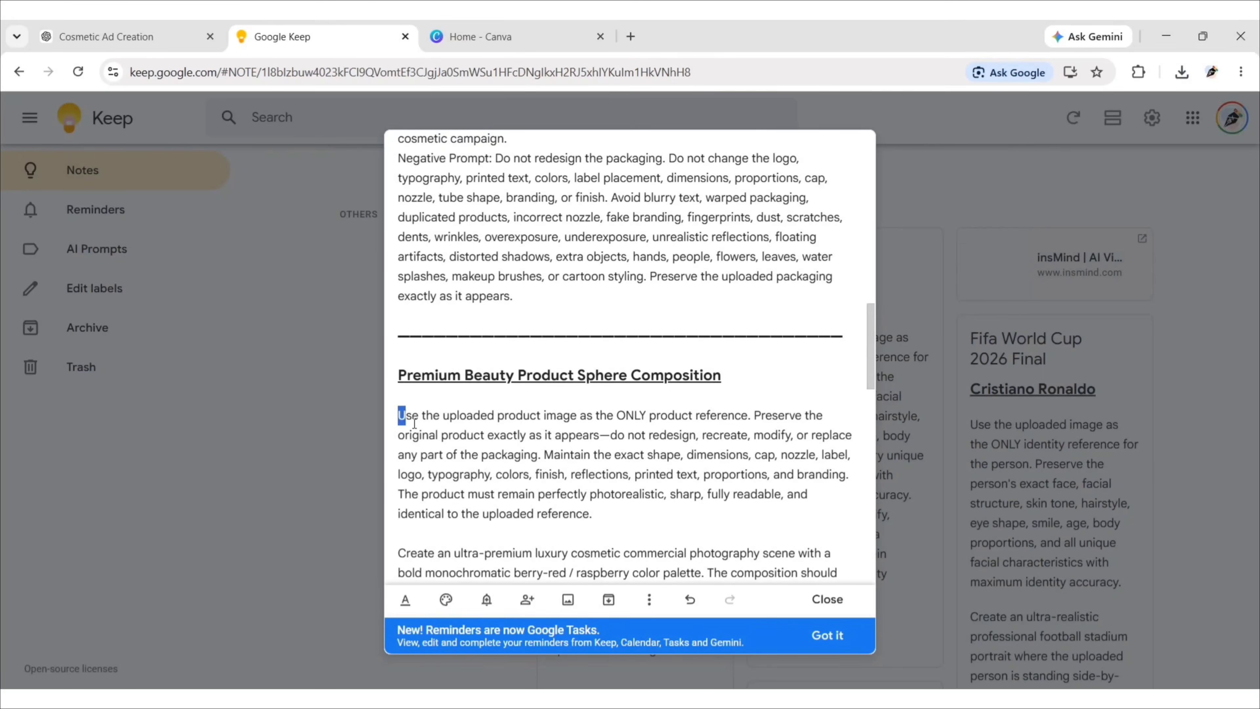
{"action": "left_click_drag", "start_coordinate": [414, 423], "coordinate": [570, 546]}
{"action": "key", "text": "super+c"}
{"action": "right_click", "coordinate": [579, 377]}
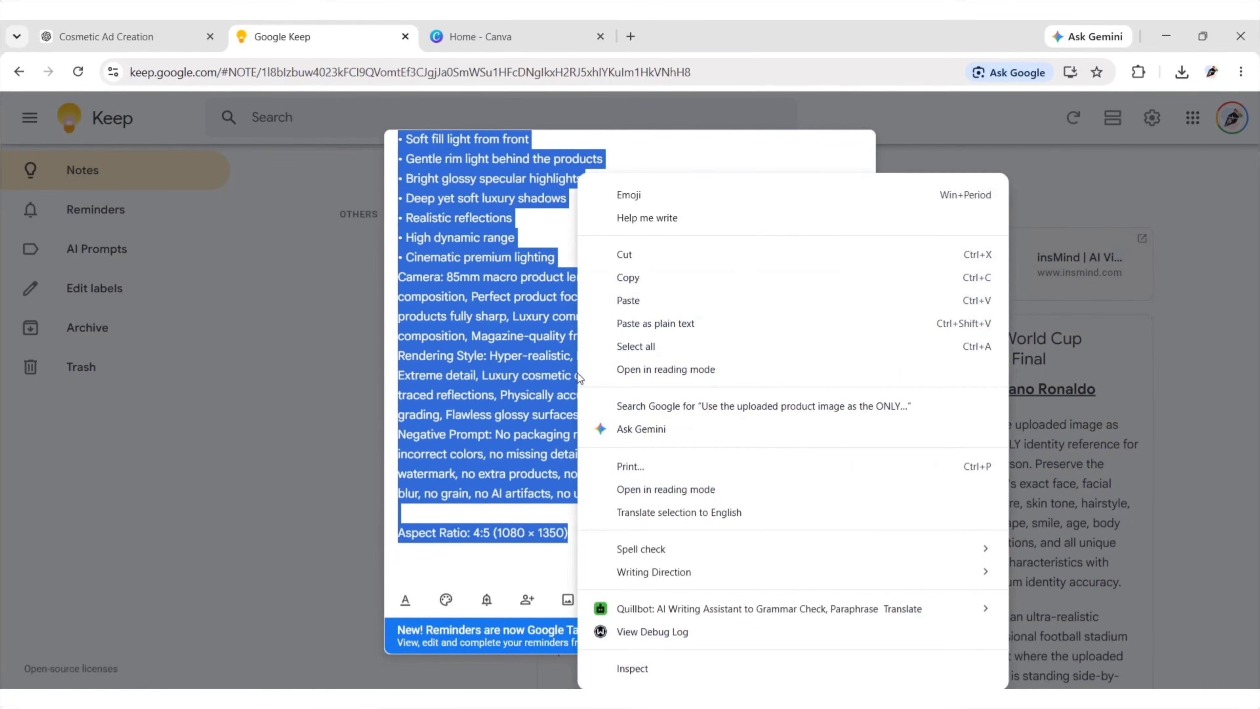
{"action": "left_click", "coordinate": [635, 277]}
Return to ChatGPT and submit a Create image request with the copied sphere composition prompt and the attached product image.
{"action": "left_click", "coordinate": [149, 36]}
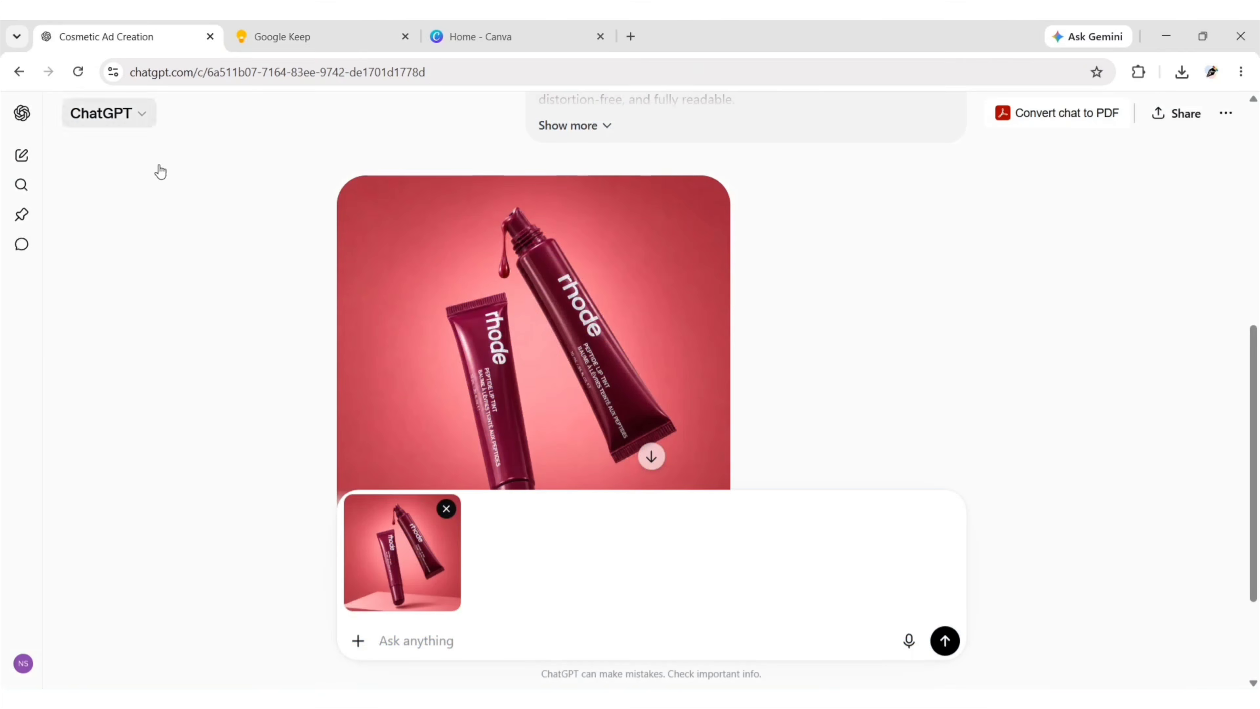
{"action": "left_click", "coordinate": [357, 640]}
{"action": "left_click", "coordinate": [399, 289]}
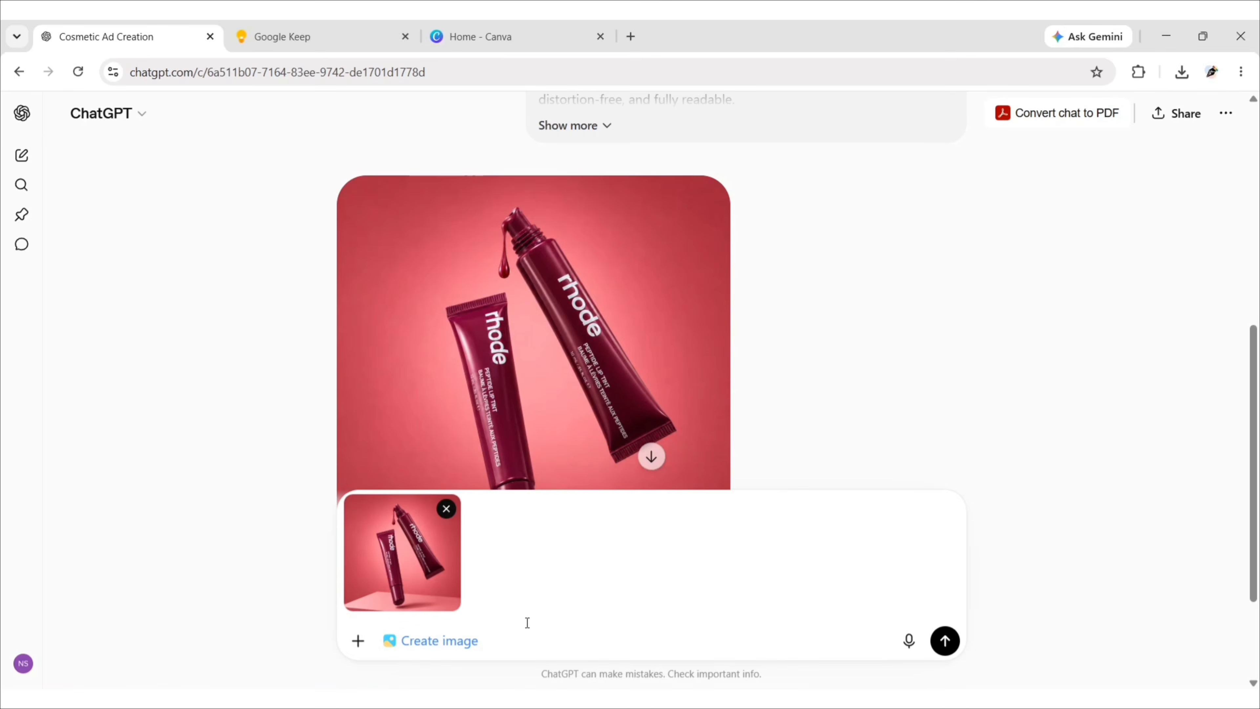
{"action": "right_click", "coordinate": [493, 642]}
{"action": "left_click", "coordinate": [543, 419]}
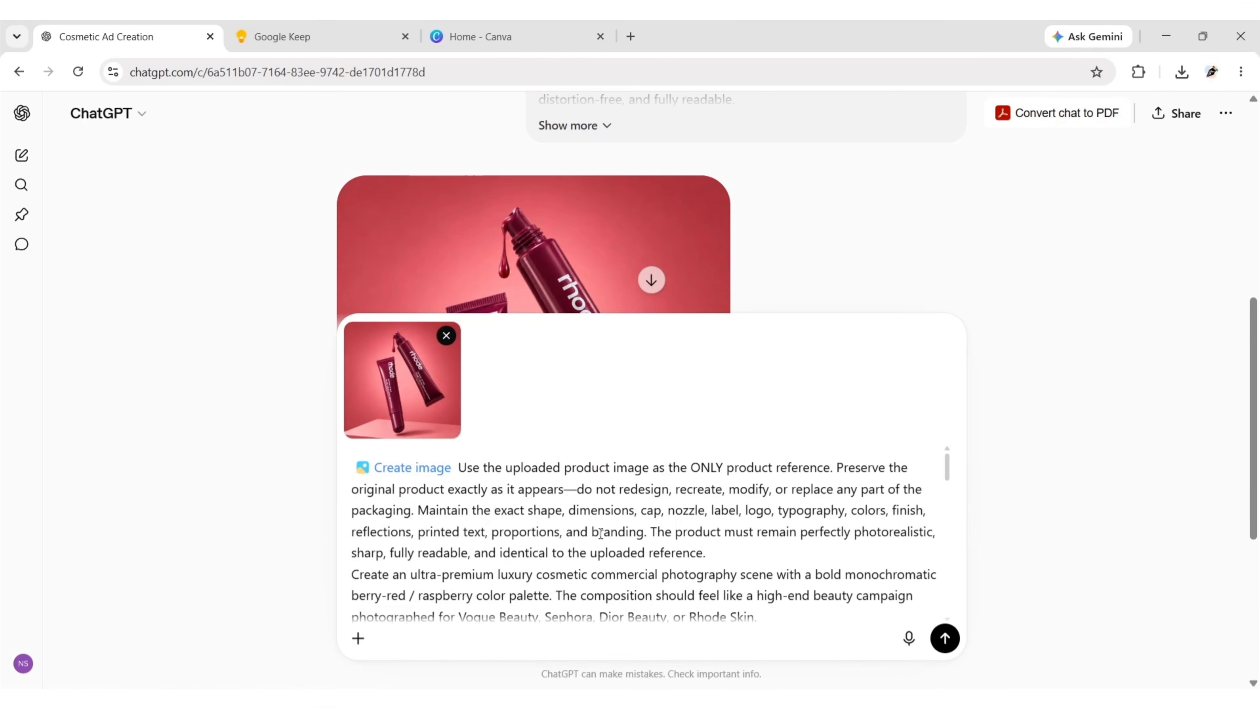
{"action": "scroll", "coordinate": [679, 570], "scroll_direction": "down", "scroll_amount": 10}
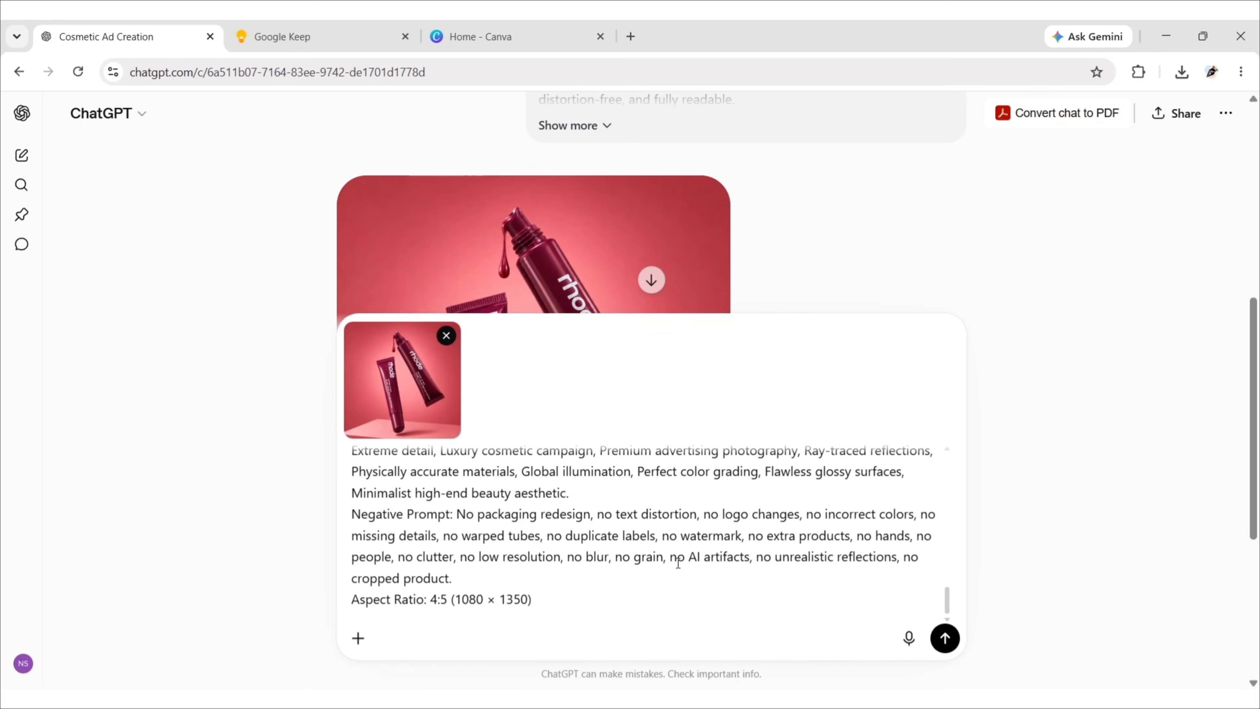
{"action": "left_click", "coordinate": [945, 638]}
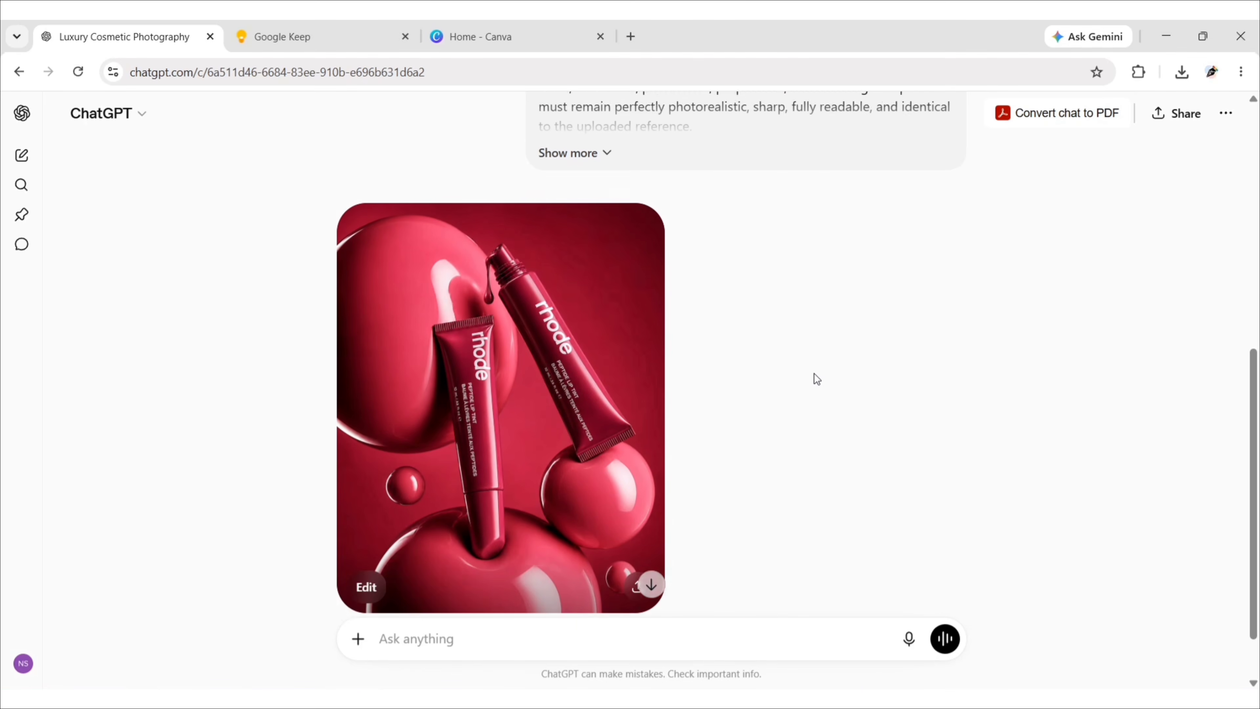
Download the generated sphere composition image and close its share dialog.
{"action": "left_click", "coordinate": [639, 566]}
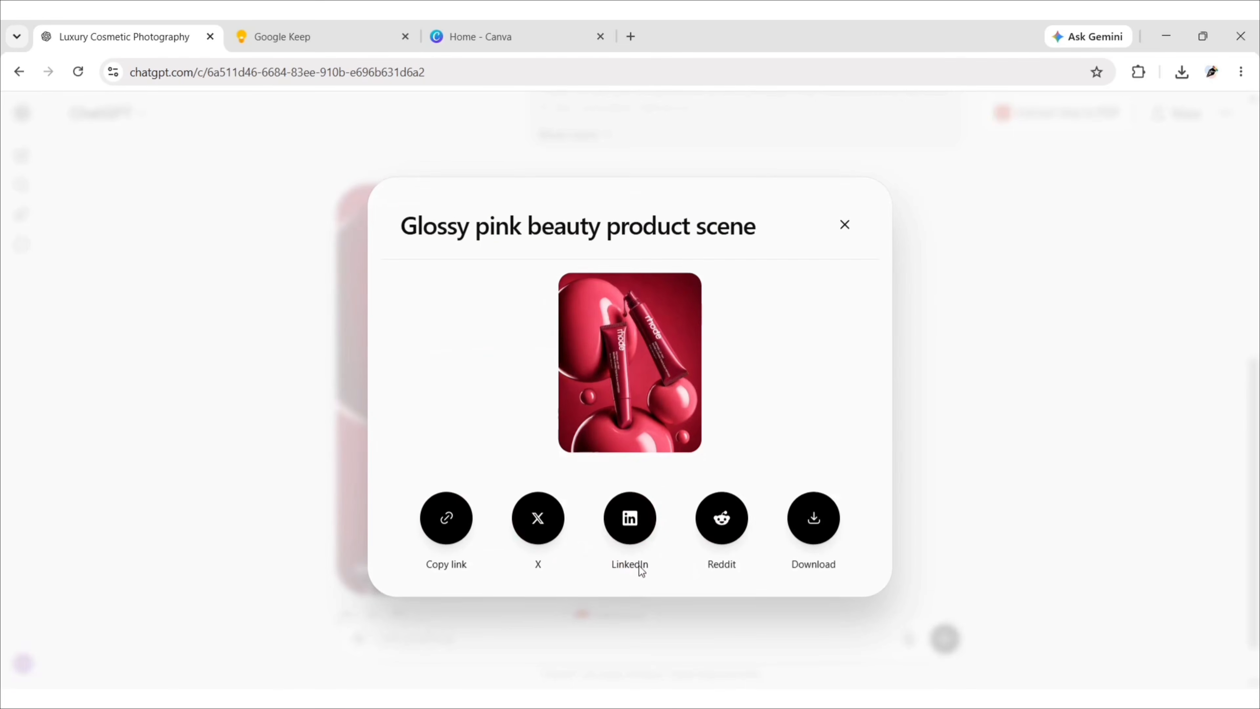
{"action": "left_click", "coordinate": [813, 522]}
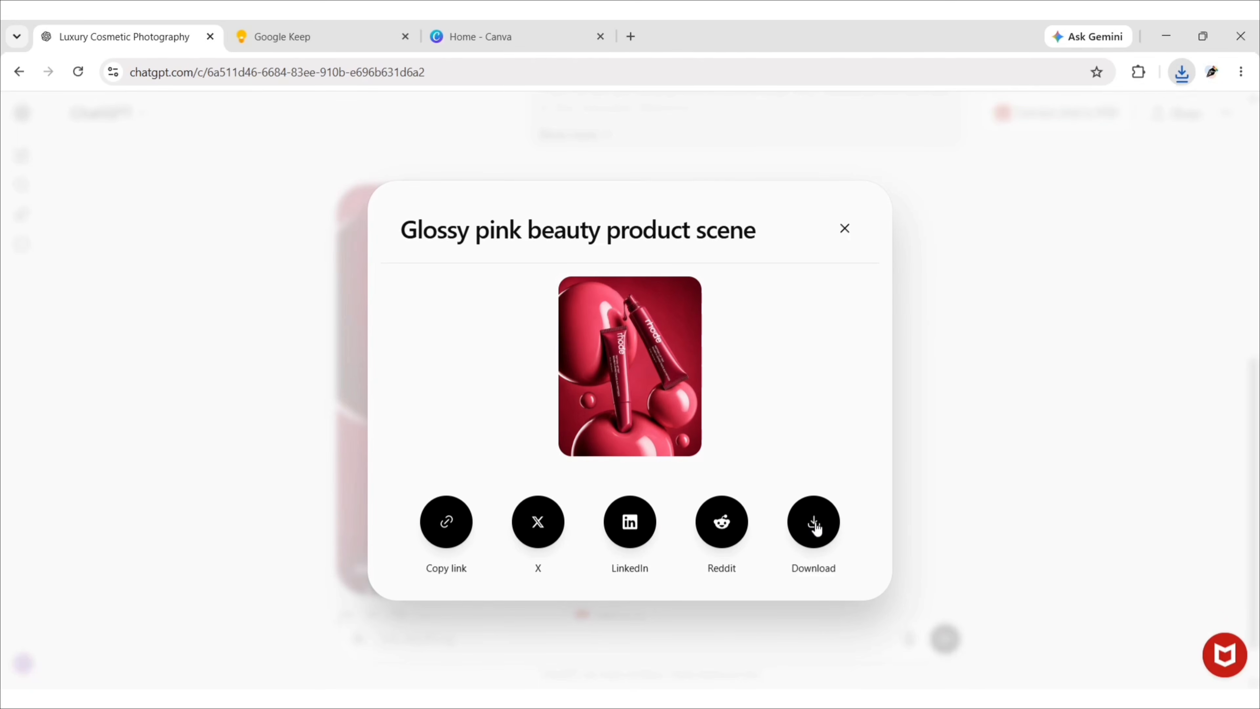
{"action": "left_click", "coordinate": [980, 383]}
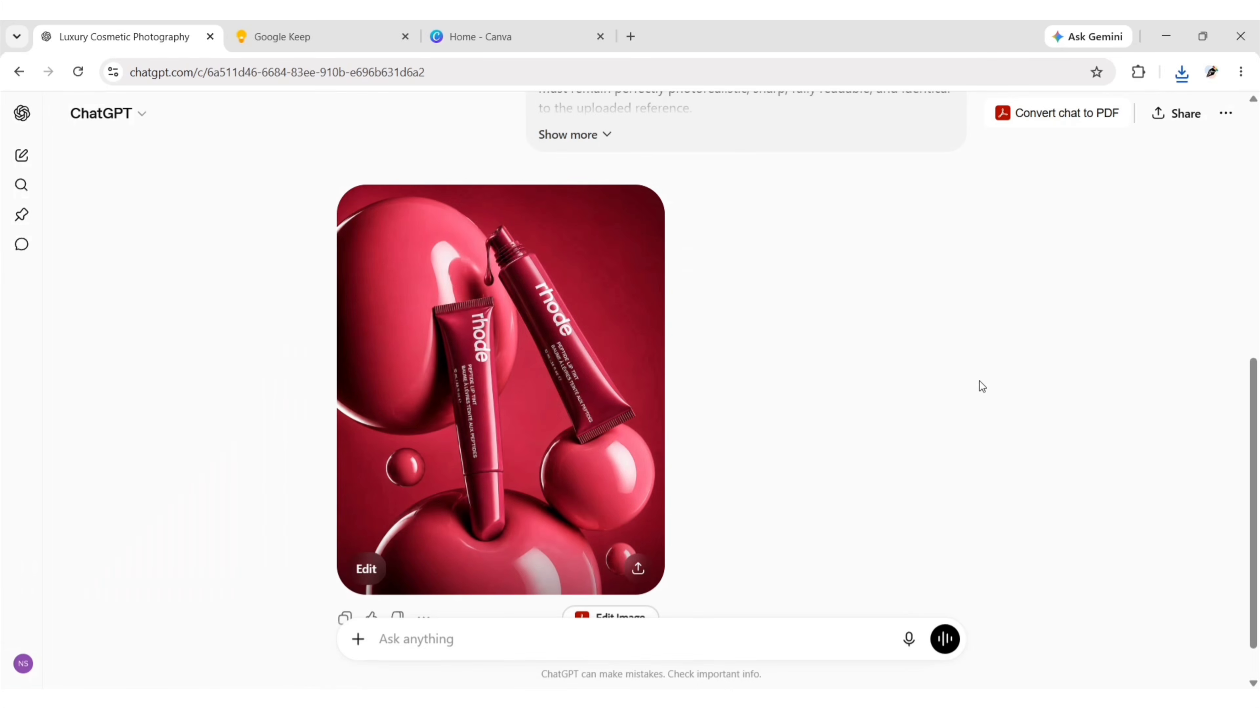
Switch to Canva and create a new custom-size design of 1080 × 1350 px.
{"action": "left_click", "coordinate": [490, 38]}
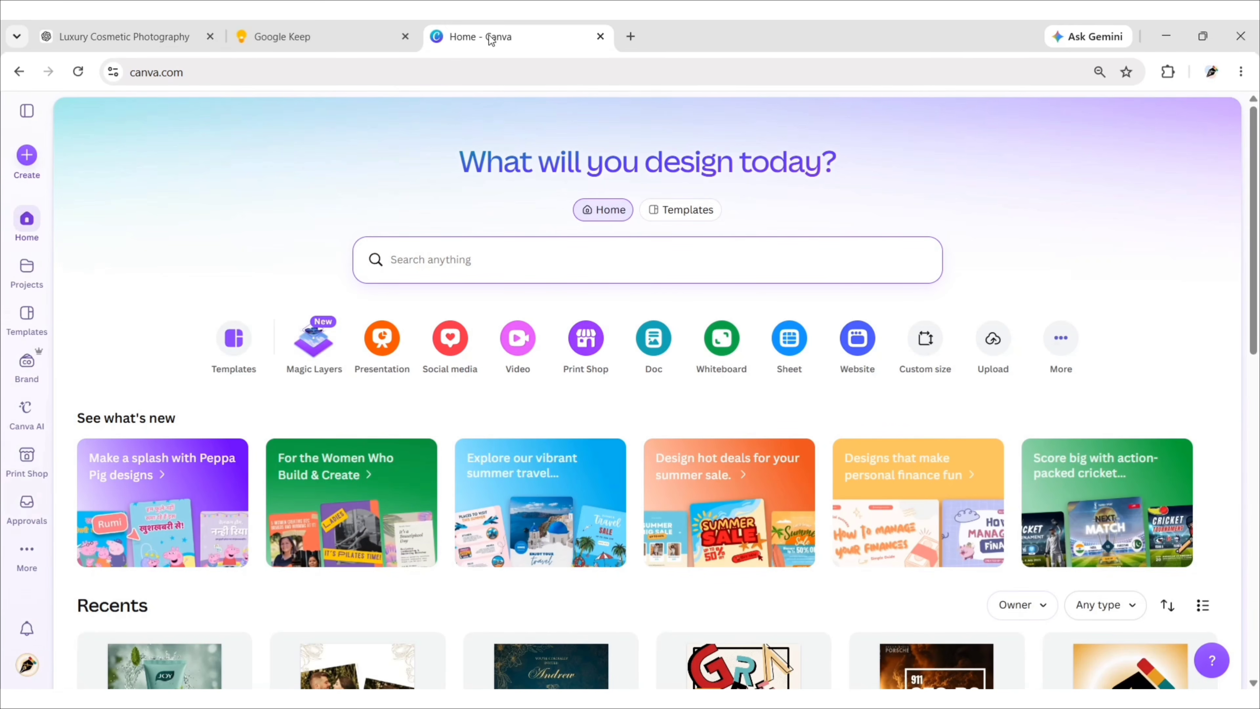
{"action": "left_click", "coordinate": [925, 338]}
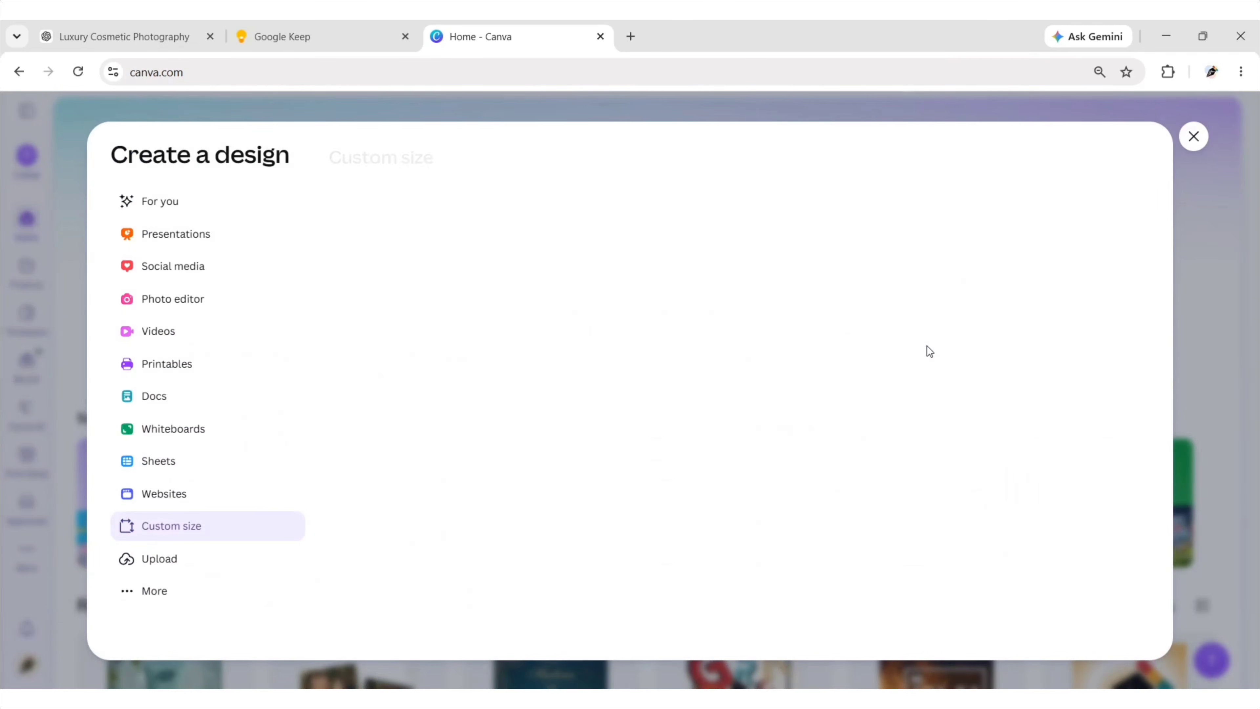
{"action": "left_click", "coordinate": [450, 216]}
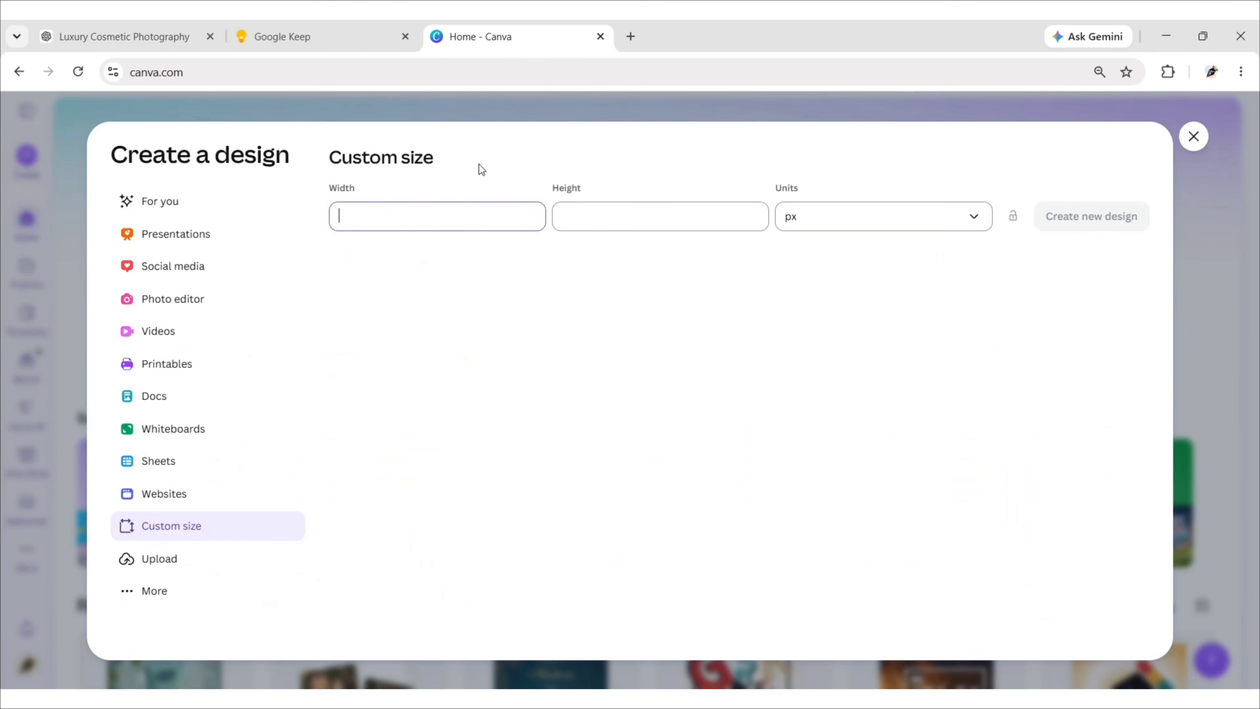
{"action": "type", "text": "1080"}
{"action": "key", "text": "Tab"}
{"action": "type", "text": "1350"}
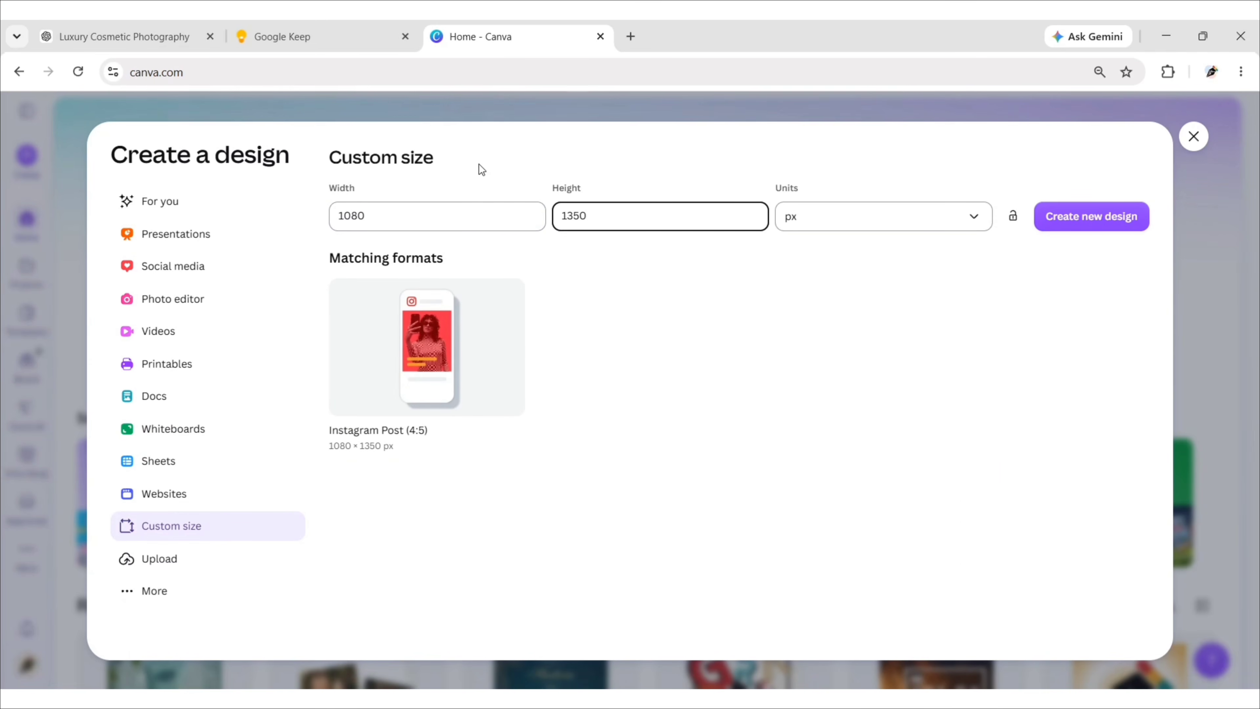
{"action": "left_click", "coordinate": [1090, 218]}
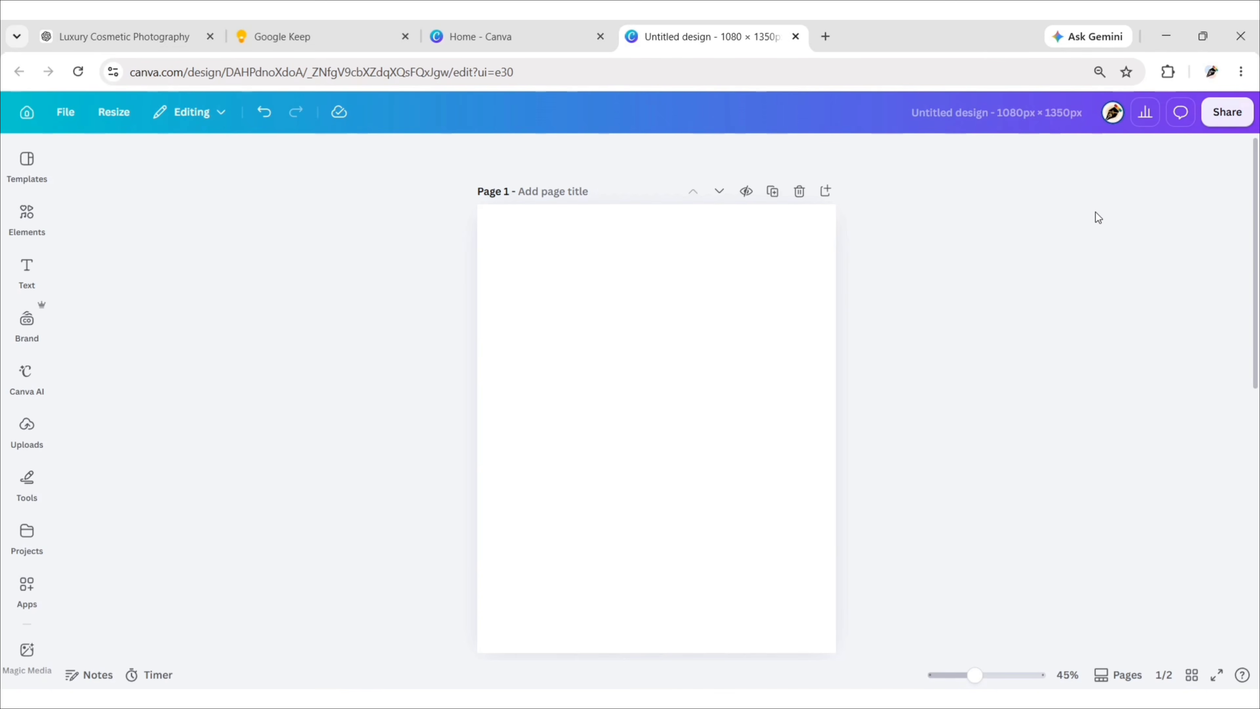
Rename the design as "Floating Beauty Product Advertisement".
{"action": "left_click", "coordinate": [992, 110]}
{"action": "type", "text": "Flo"}
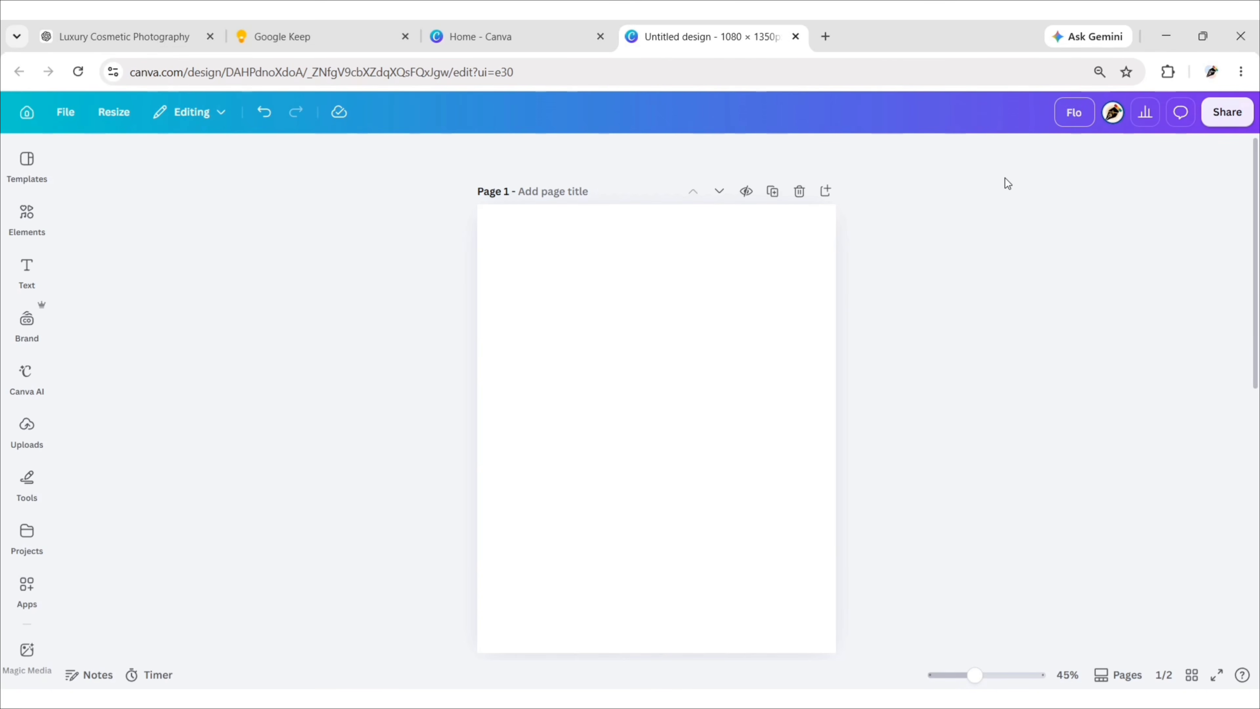
{"action": "type", "text": "ating Beauty Product Advertisement"}
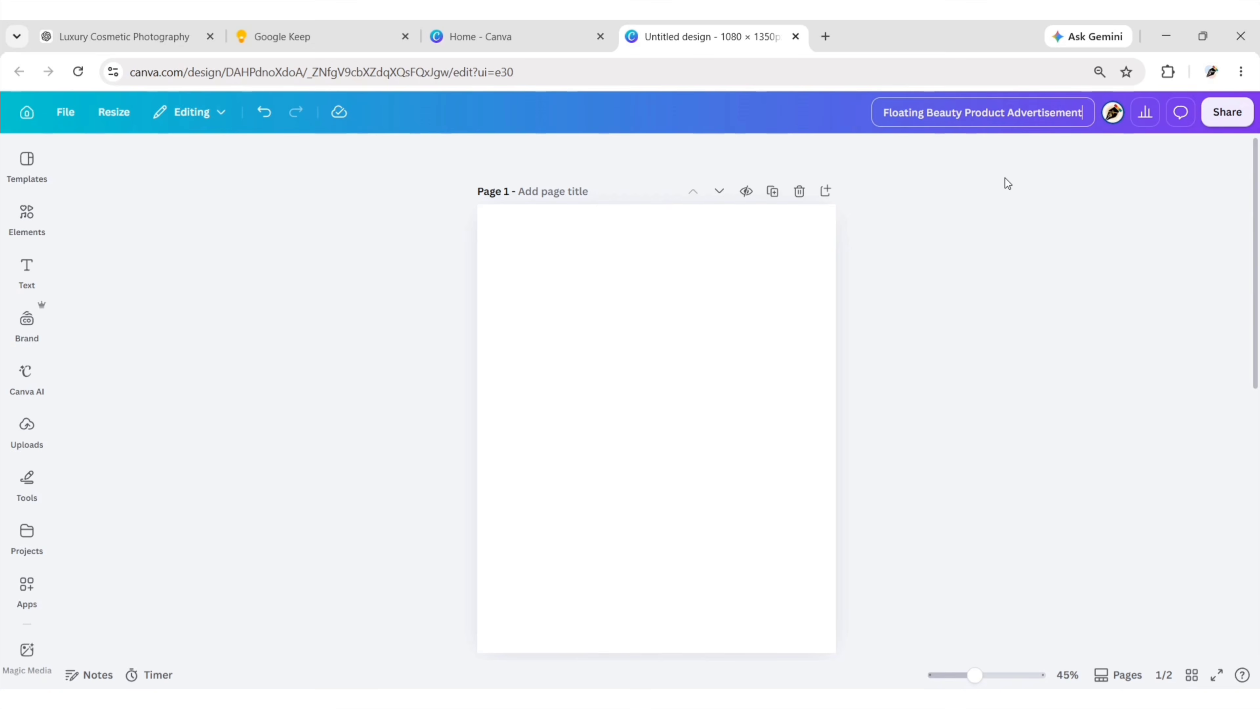
{"action": "key", "text": "Return"}
Upload the file "ChatGPT Image Jul 10, 2026, 10_00_43 PM" and add it to the page.
{"action": "left_click", "coordinate": [27, 428]}
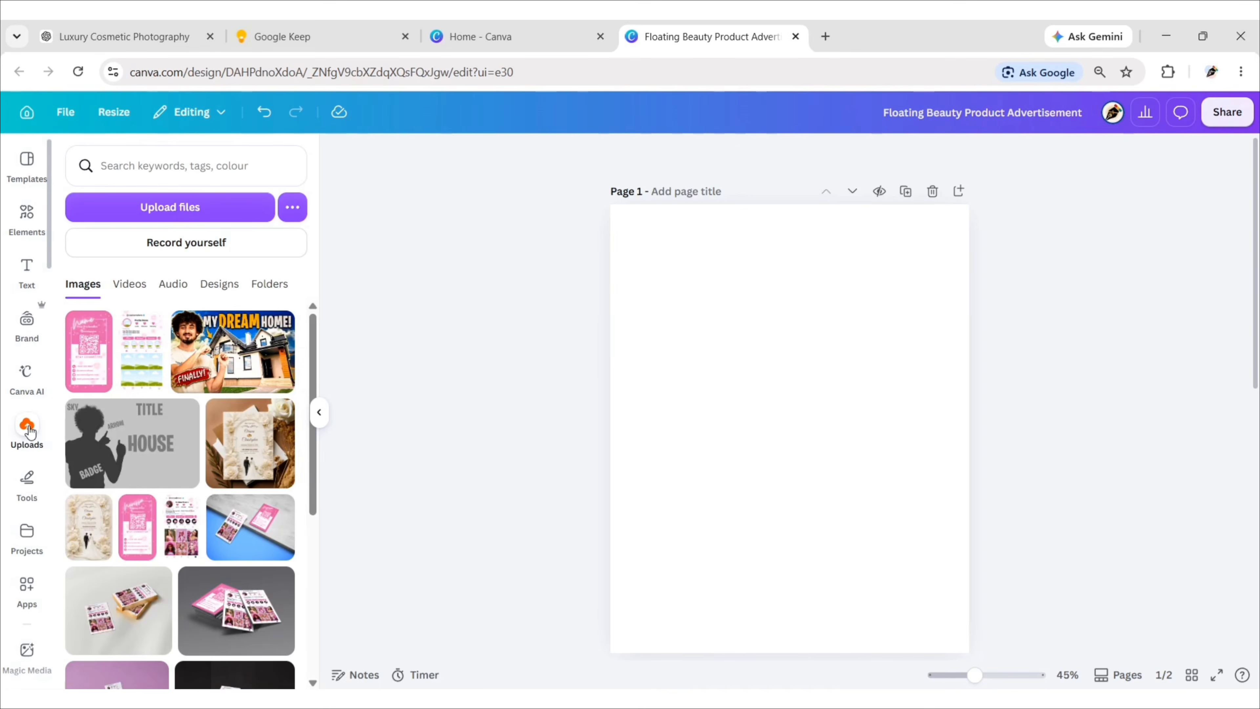
{"action": "left_click", "coordinate": [170, 207]}
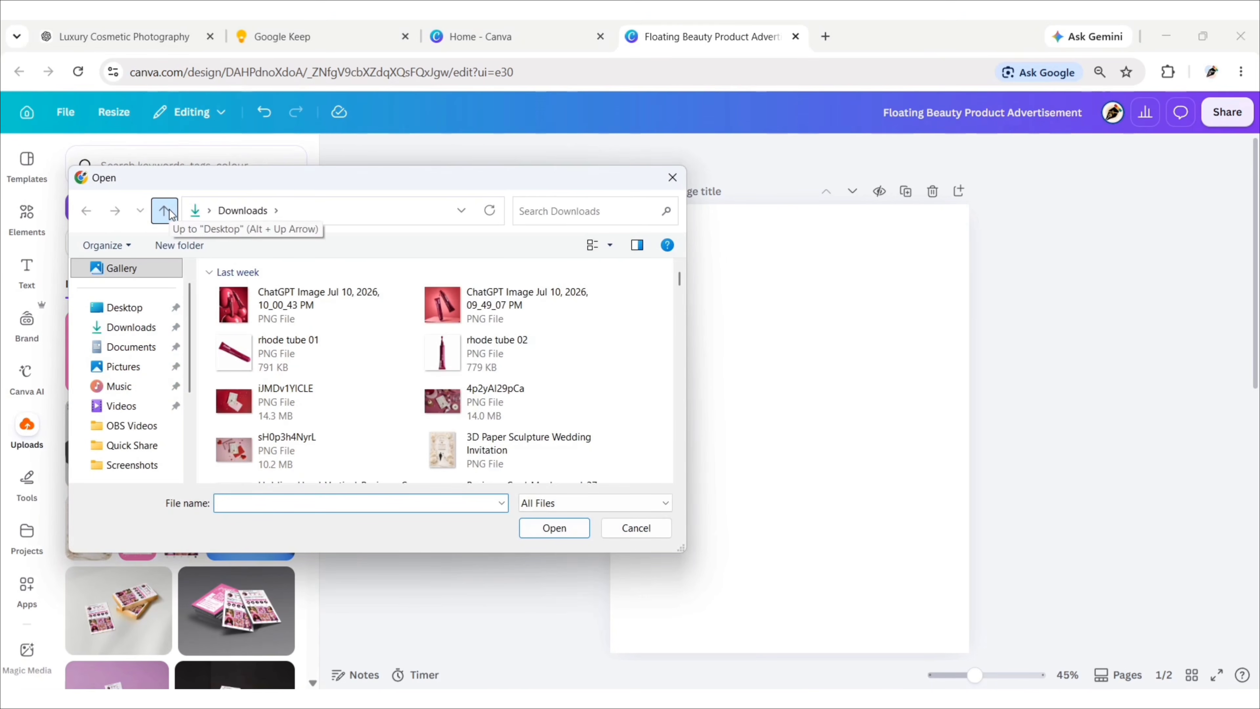
{"action": "left_click", "coordinate": [294, 306]}
{"action": "left_click", "coordinate": [554, 528]}
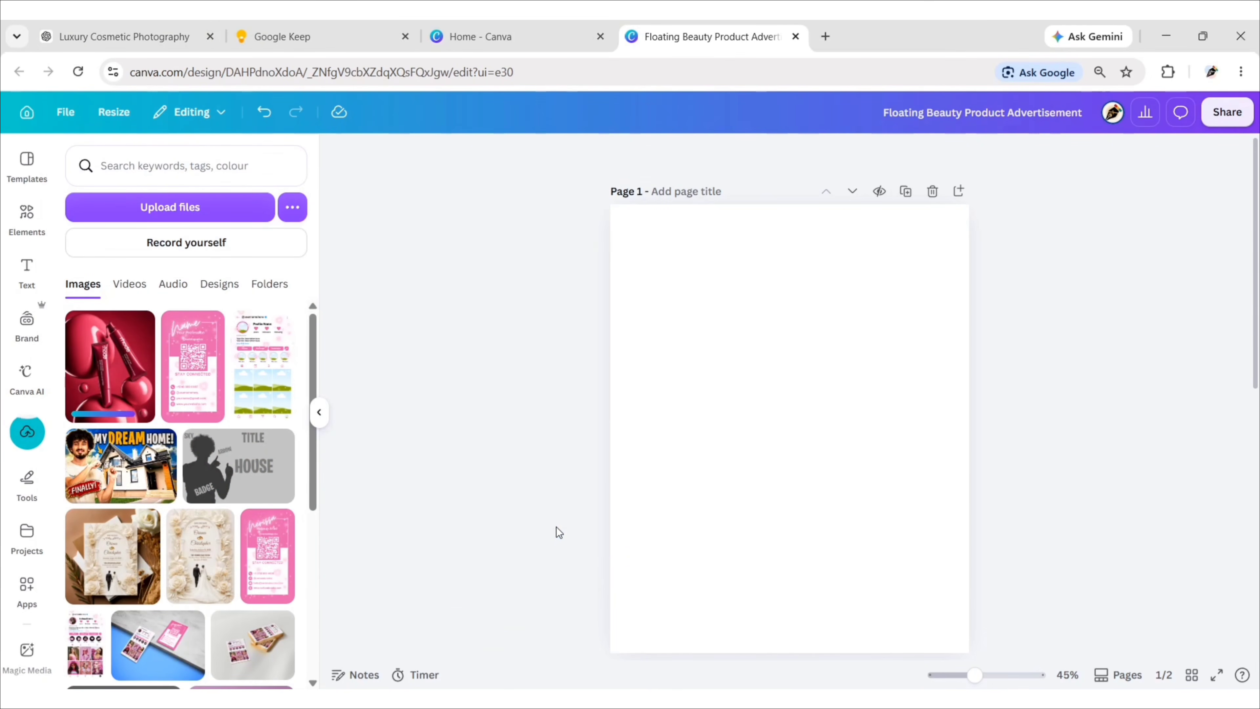
{"action": "left_click", "coordinate": [110, 372]}
{"action": "left_click", "coordinate": [319, 415]}
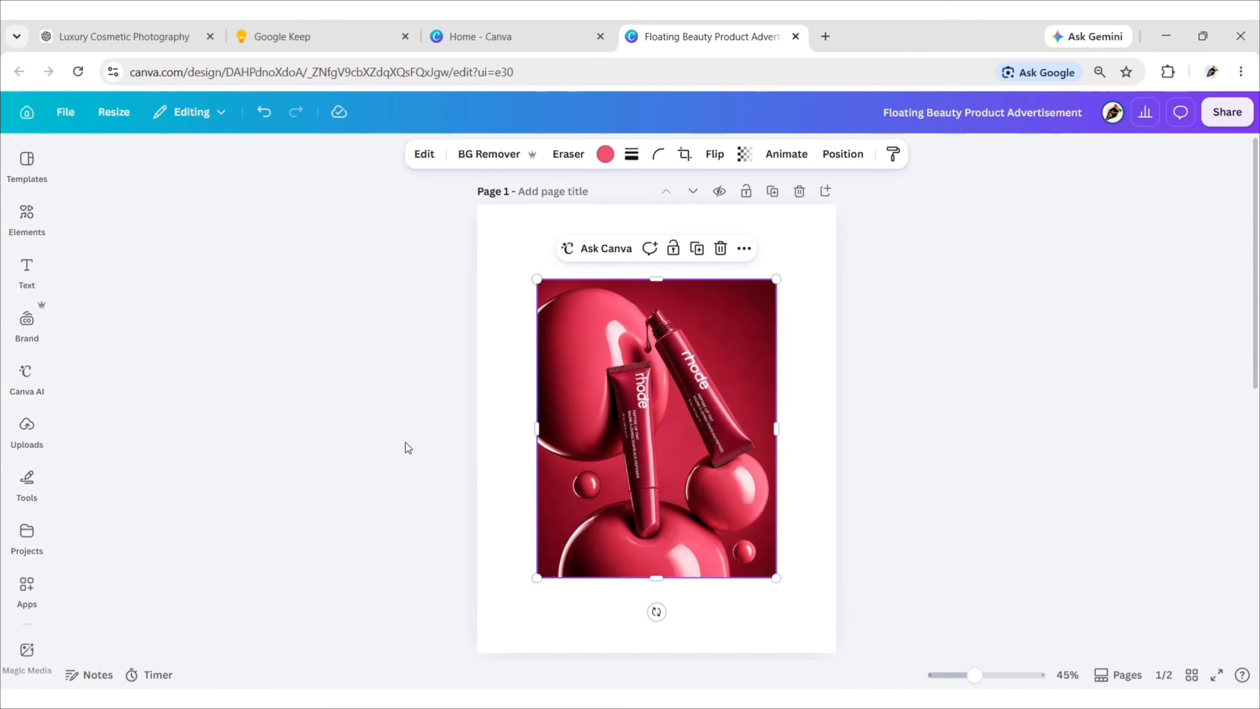
Move the product image to the page corner and enlarge it to fill the whole page.
{"action": "left_click_drag", "start_coordinate": [707, 445], "coordinate": [647, 373]}
{"action": "left_click_drag", "start_coordinate": [717, 506], "coordinate": [827, 652]}
{"action": "left_click", "coordinate": [905, 491]}
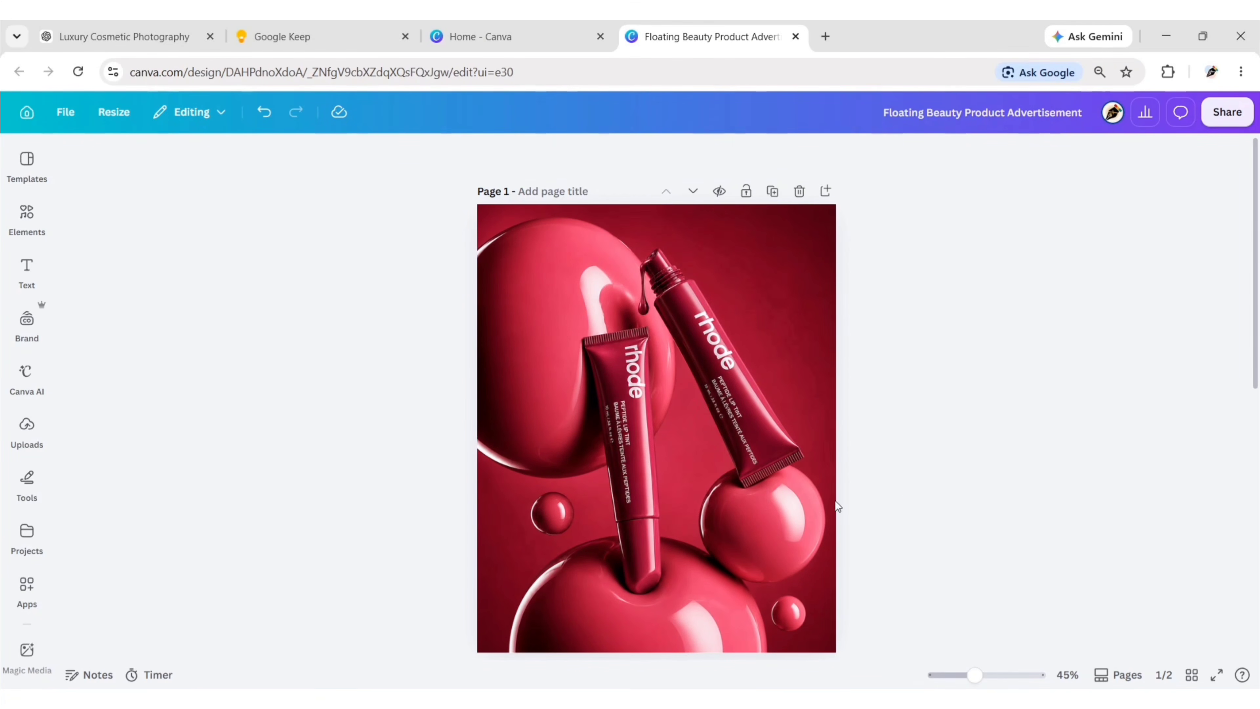
Add a heading to the page reading "rhode".
{"action": "left_click", "coordinate": [27, 270]}
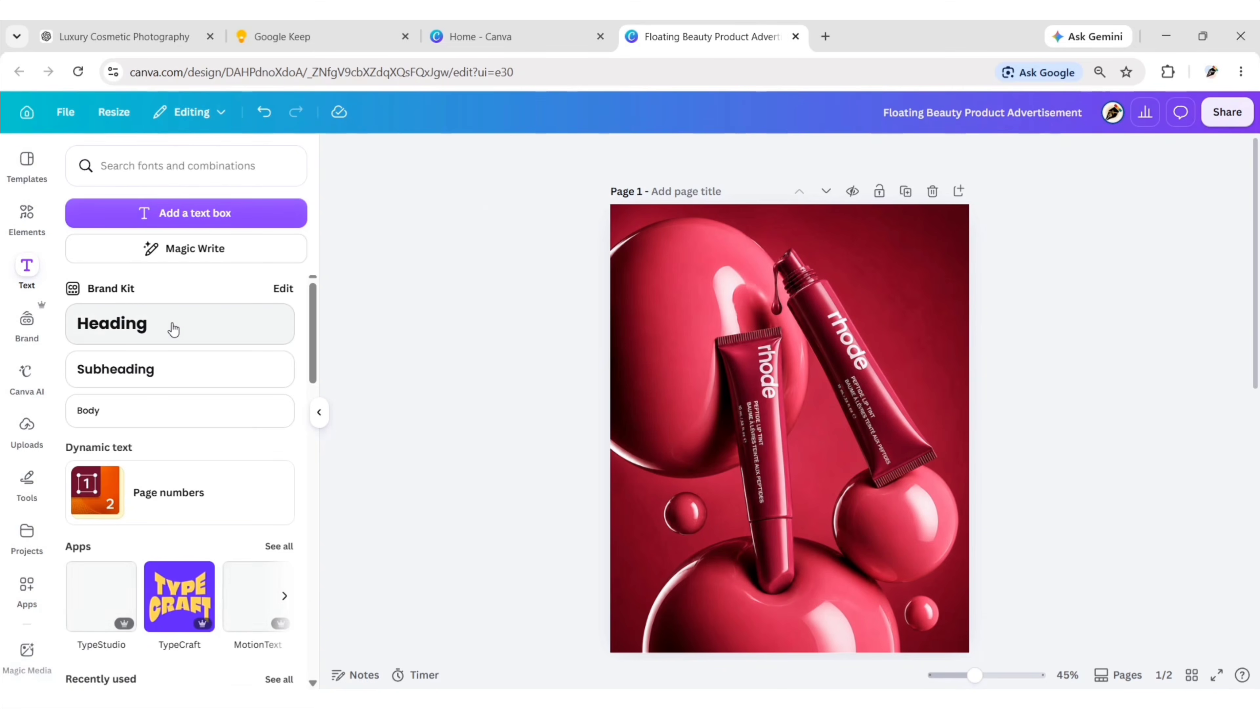
{"action": "left_click", "coordinate": [173, 328]}
{"action": "left_click", "coordinate": [319, 412]}
{"action": "key", "text": "BackSpace"}
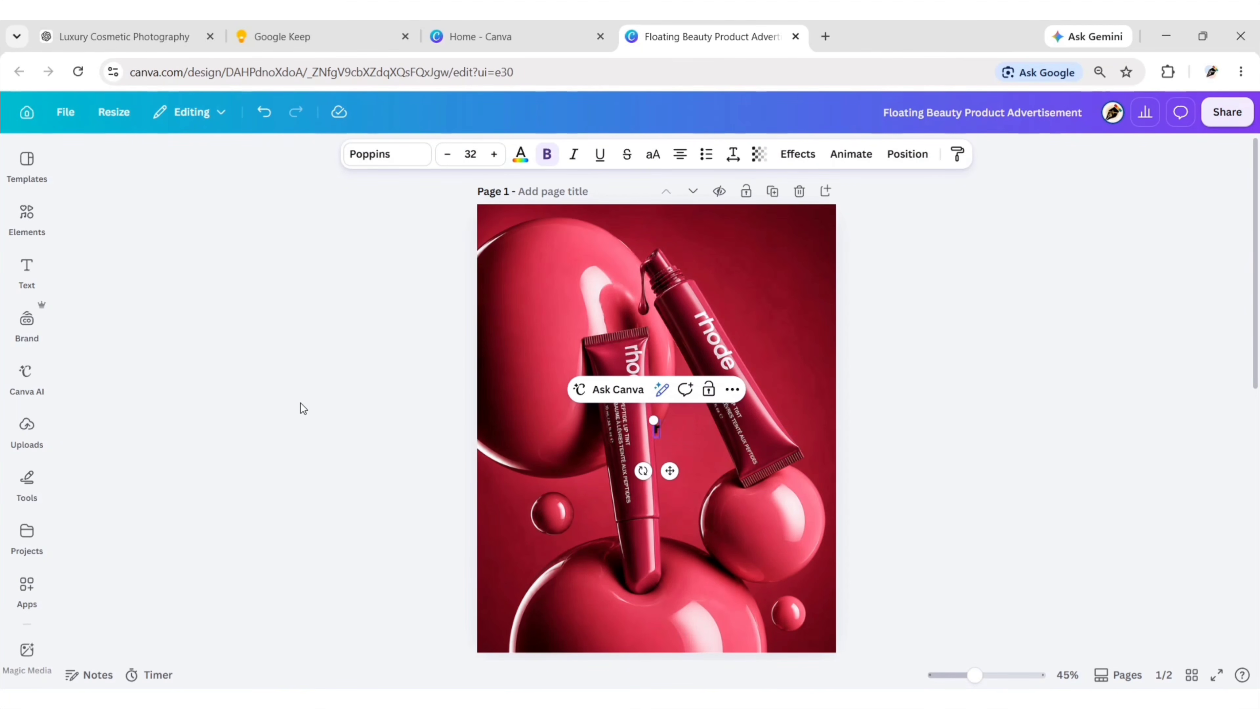
Set the "rhode" heading to Canva Sans Bold at font size 100.
{"action": "left_click", "coordinate": [383, 171]}
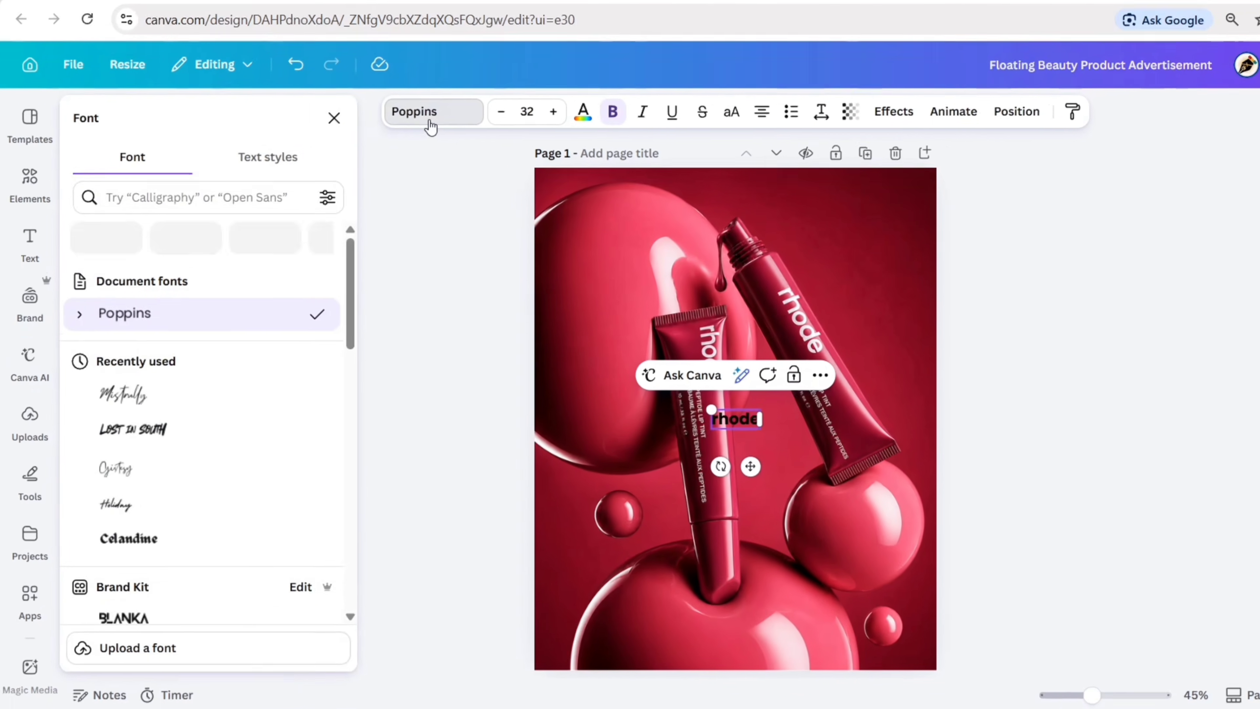
{"action": "type", "text": "canva sans"}
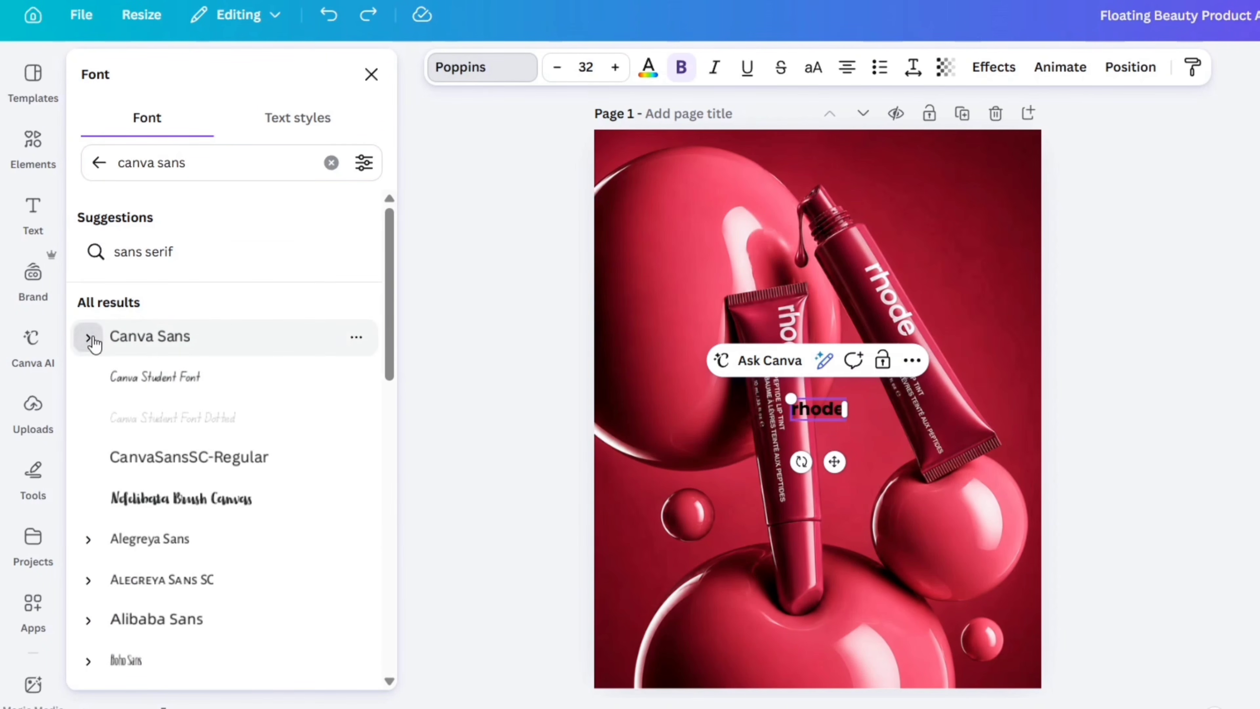
{"action": "left_click", "coordinate": [89, 338]}
{"action": "left_click", "coordinate": [190, 465]}
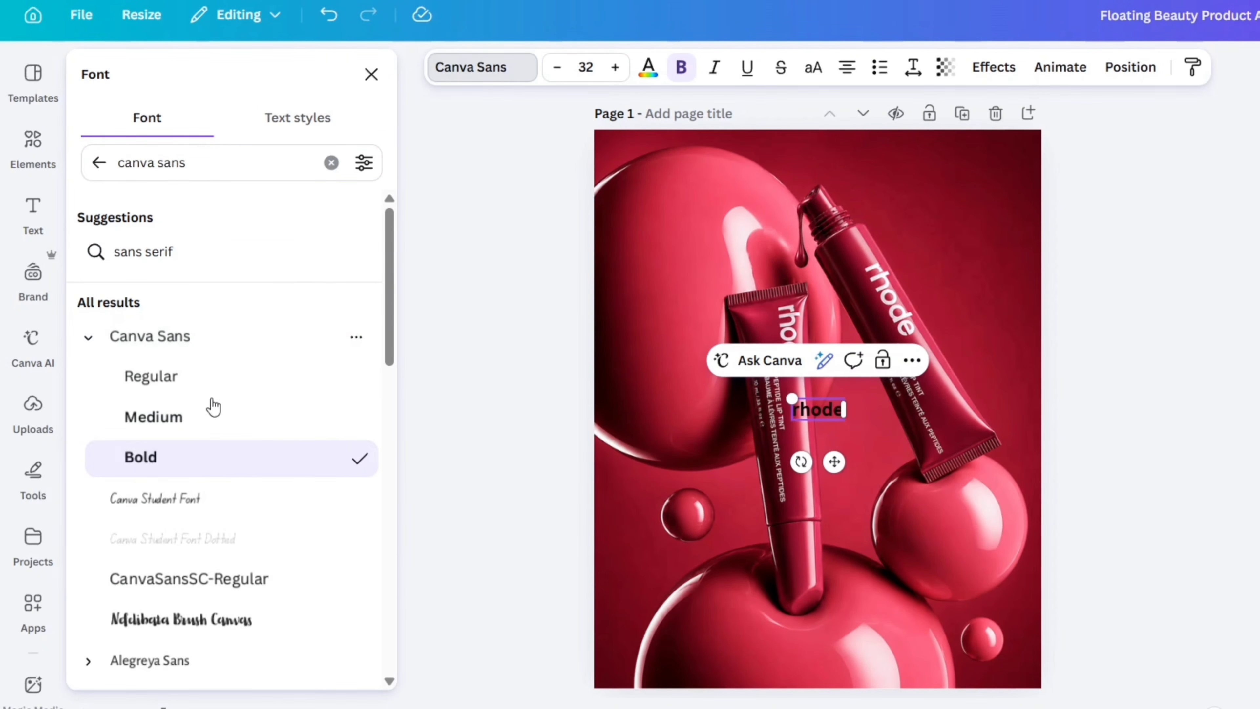
{"action": "left_click", "coordinate": [371, 74]}
{"action": "left_click", "coordinate": [585, 66]}
{"action": "type", "text": "1"}
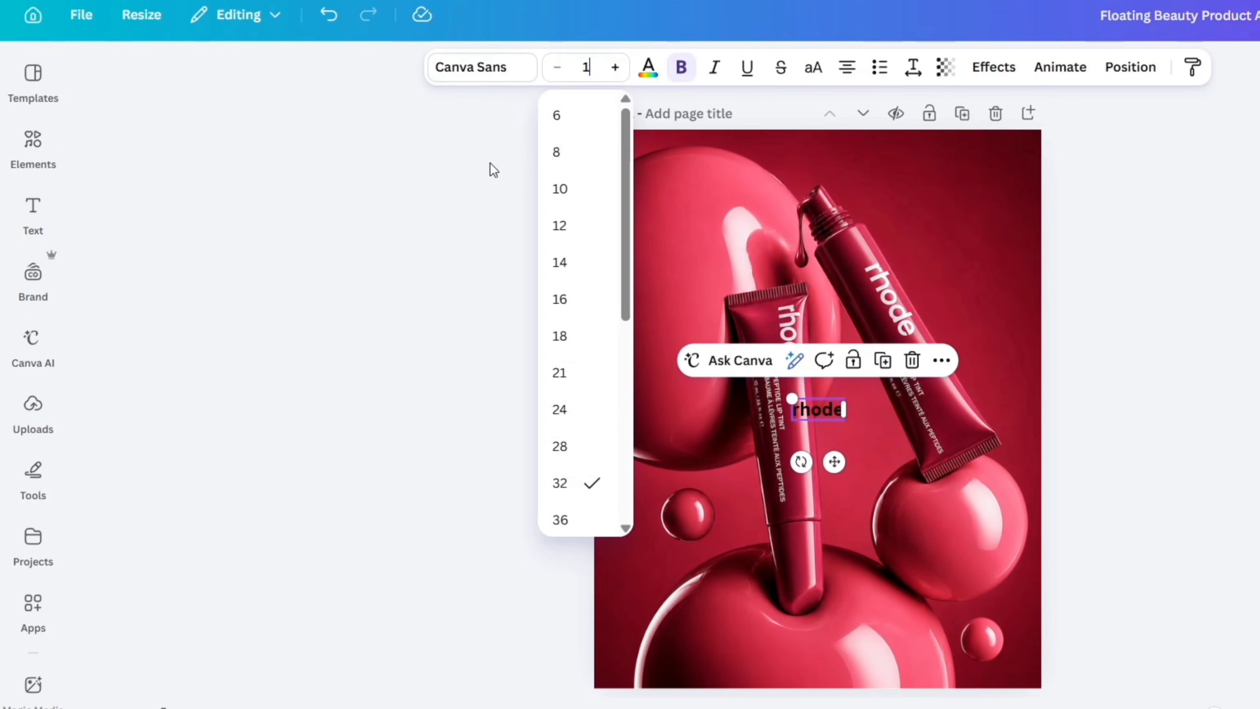
{"action": "type", "text": "00"}
{"action": "key", "text": "Return"}
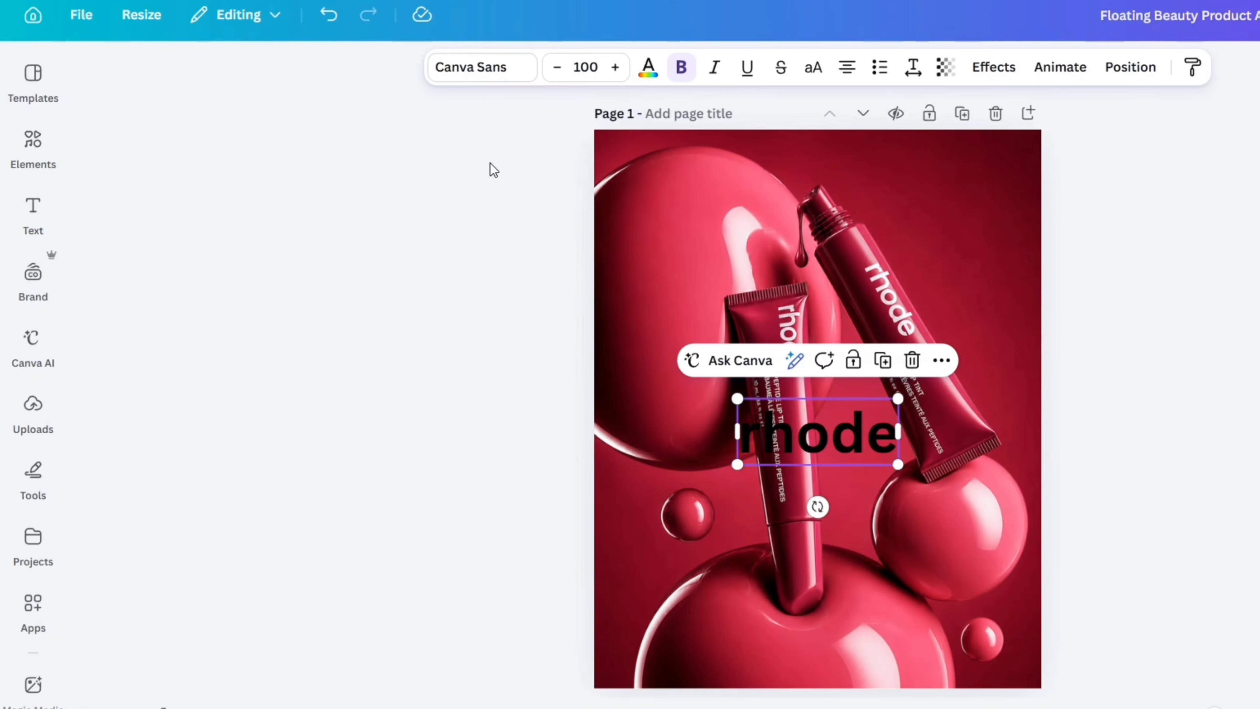
Colour the "rhode" heading white and place it in the upper-right corner of the product image.
{"action": "left_click", "coordinate": [649, 68]}
{"action": "left_click", "coordinate": [350, 583]}
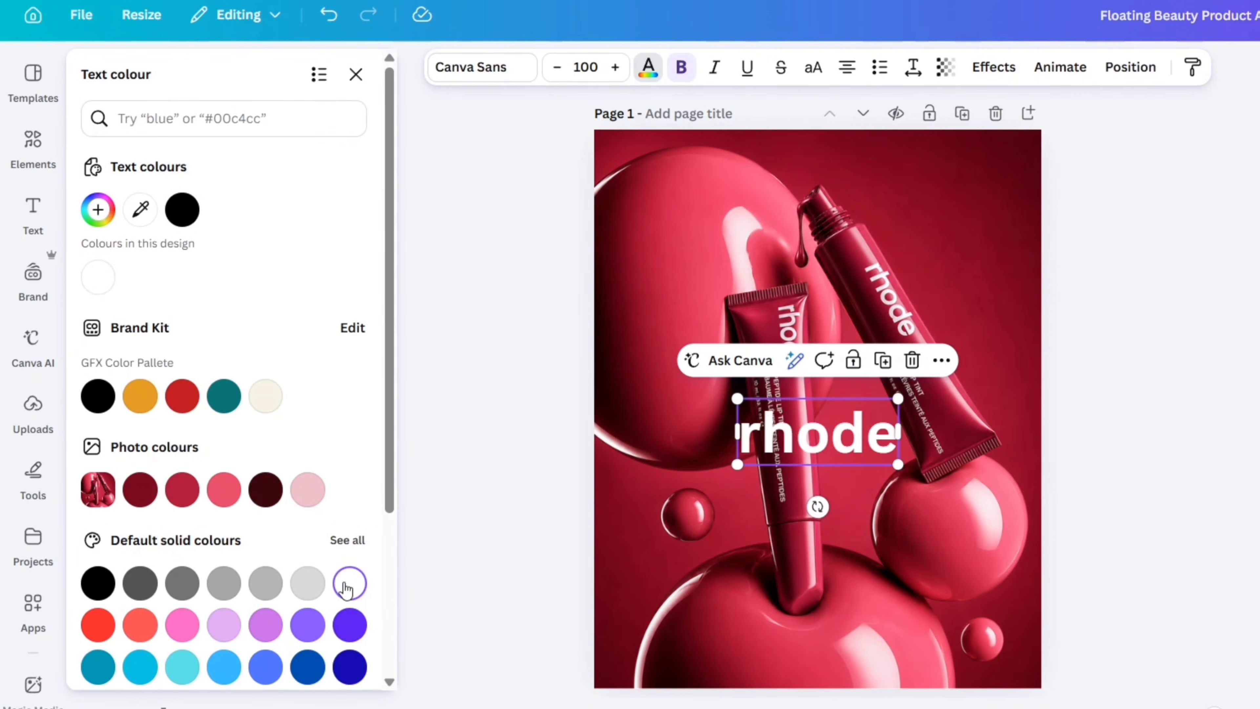
{"action": "left_click", "coordinate": [355, 74]}
{"action": "left_click_drag", "start_coordinate": [832, 437], "coordinate": [957, 184]}
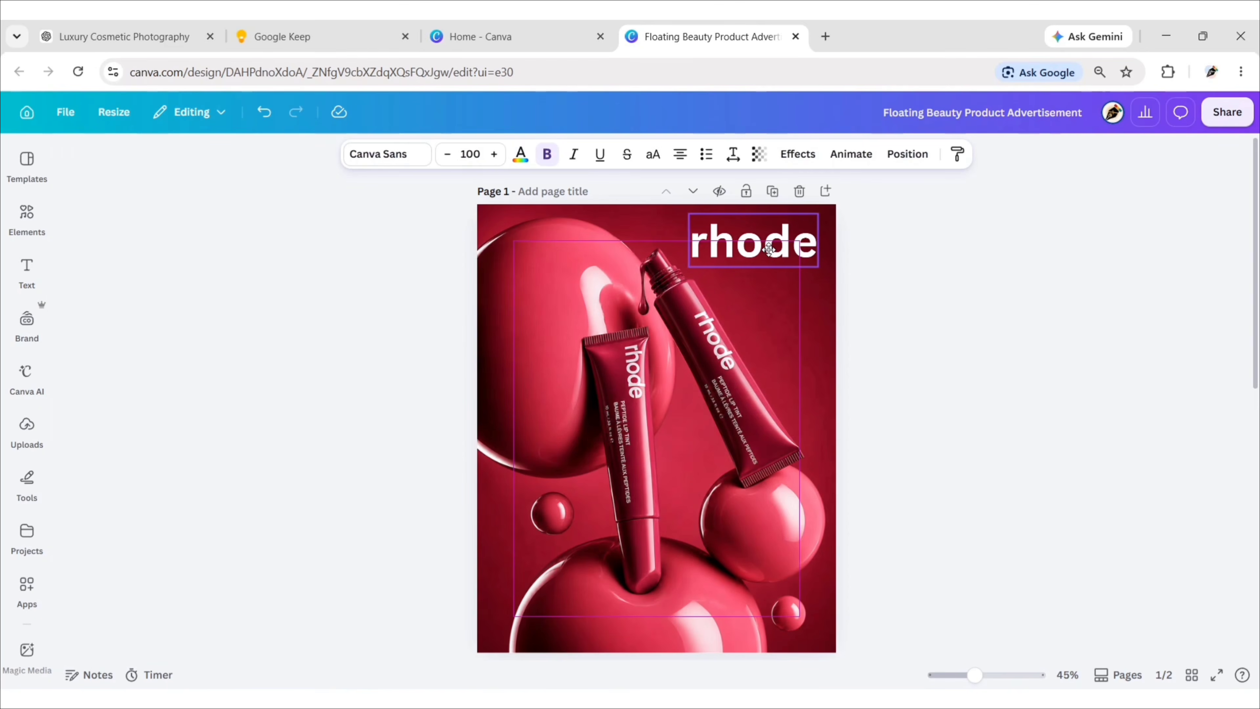
{"action": "left_click", "coordinate": [894, 357]}
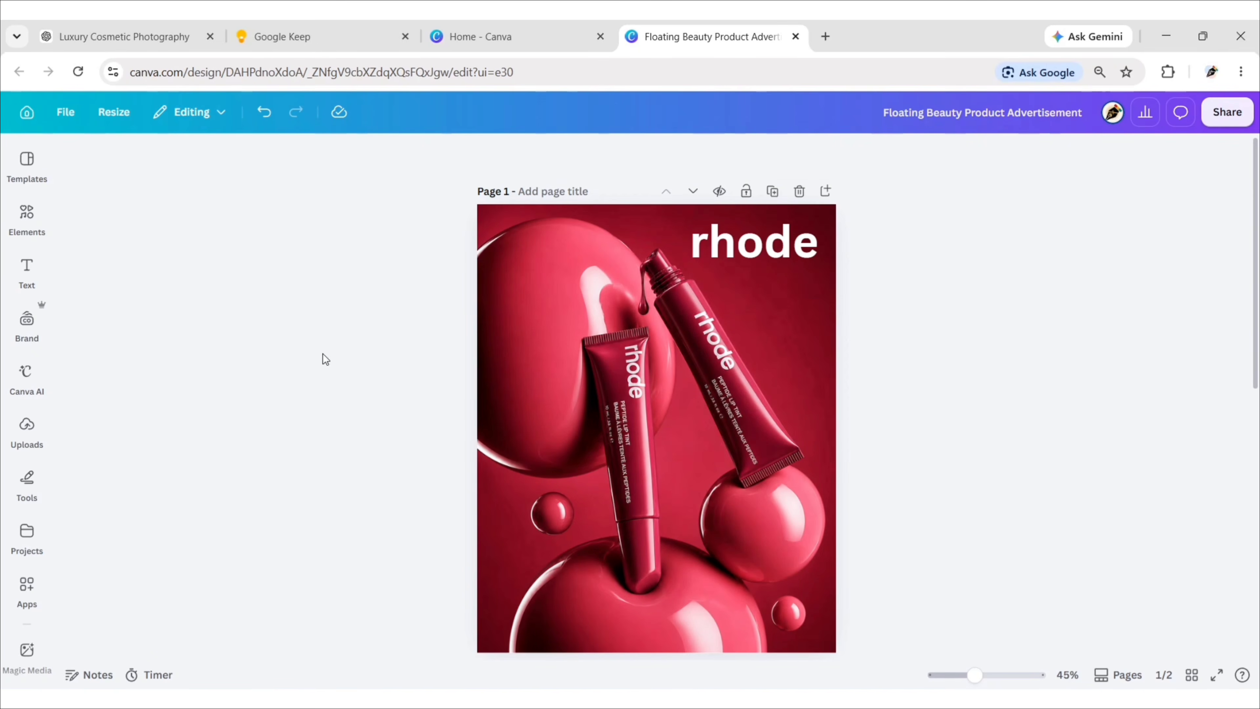
Add a subheading to the page reading "Peptide Lip Tint".
{"action": "left_click", "coordinate": [26, 268]}
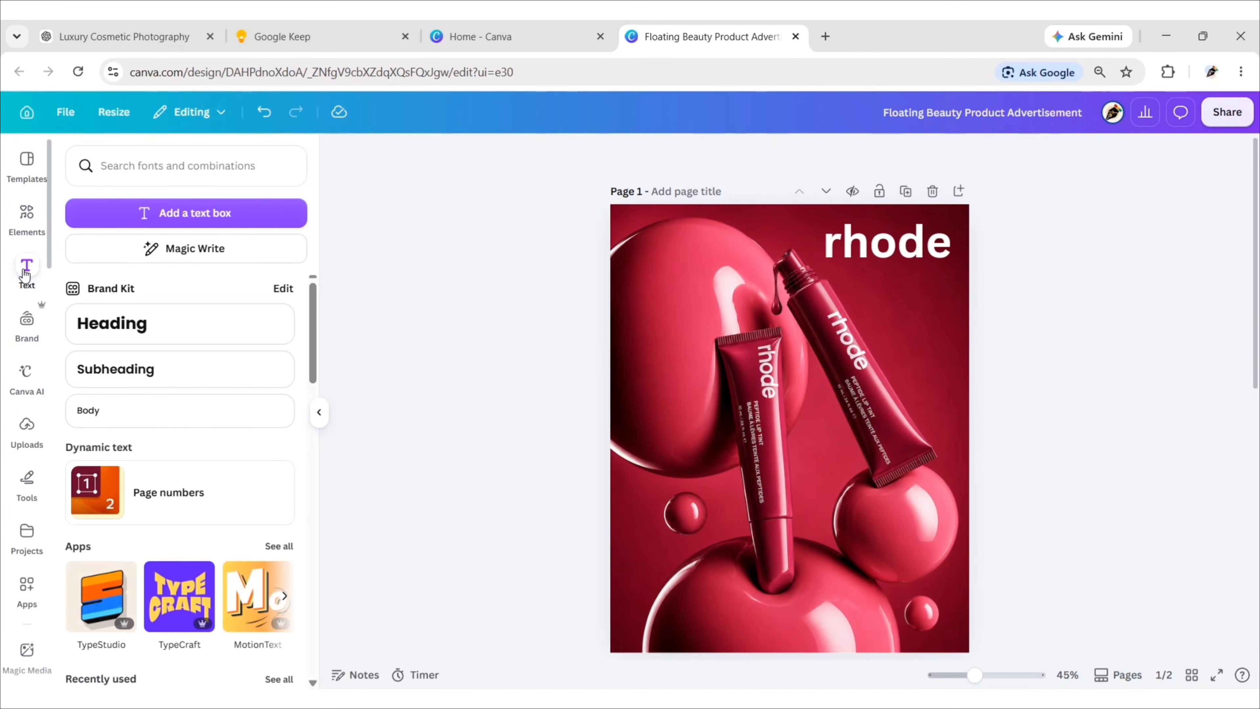
{"action": "left_click", "coordinate": [177, 378]}
{"action": "left_click", "coordinate": [318, 412]}
{"action": "type", "text": "Pe"}
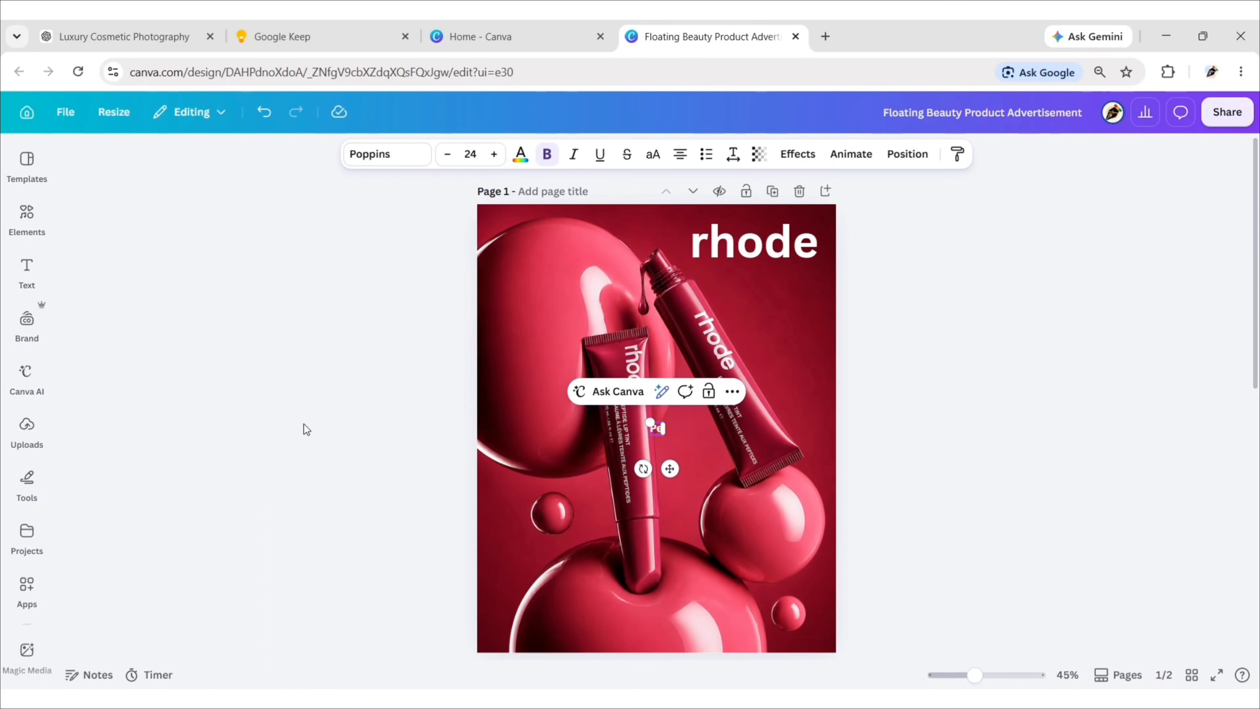
{"action": "type", "text": "ptide Lip Tint"}
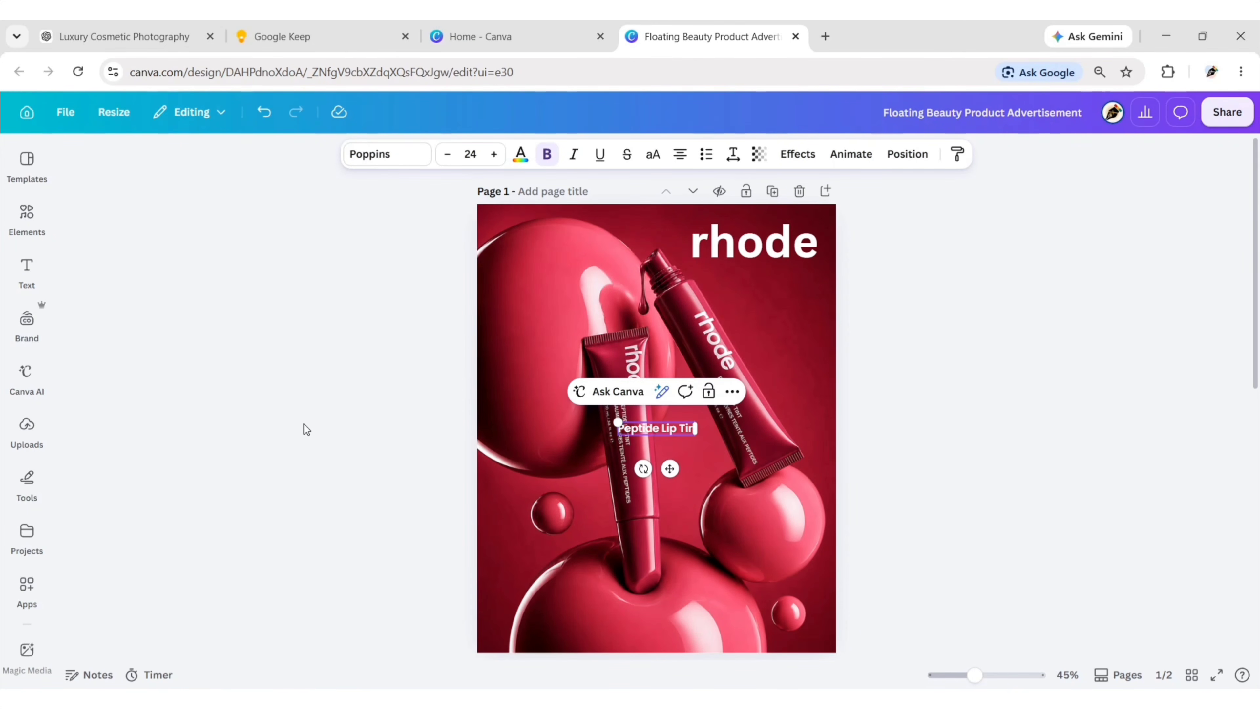
Set the "Peptide Lip Tint" subheading to Canva Sans Medium at font size 20.
{"action": "left_click", "coordinate": [386, 153]}
{"action": "left_click", "coordinate": [71, 334]}
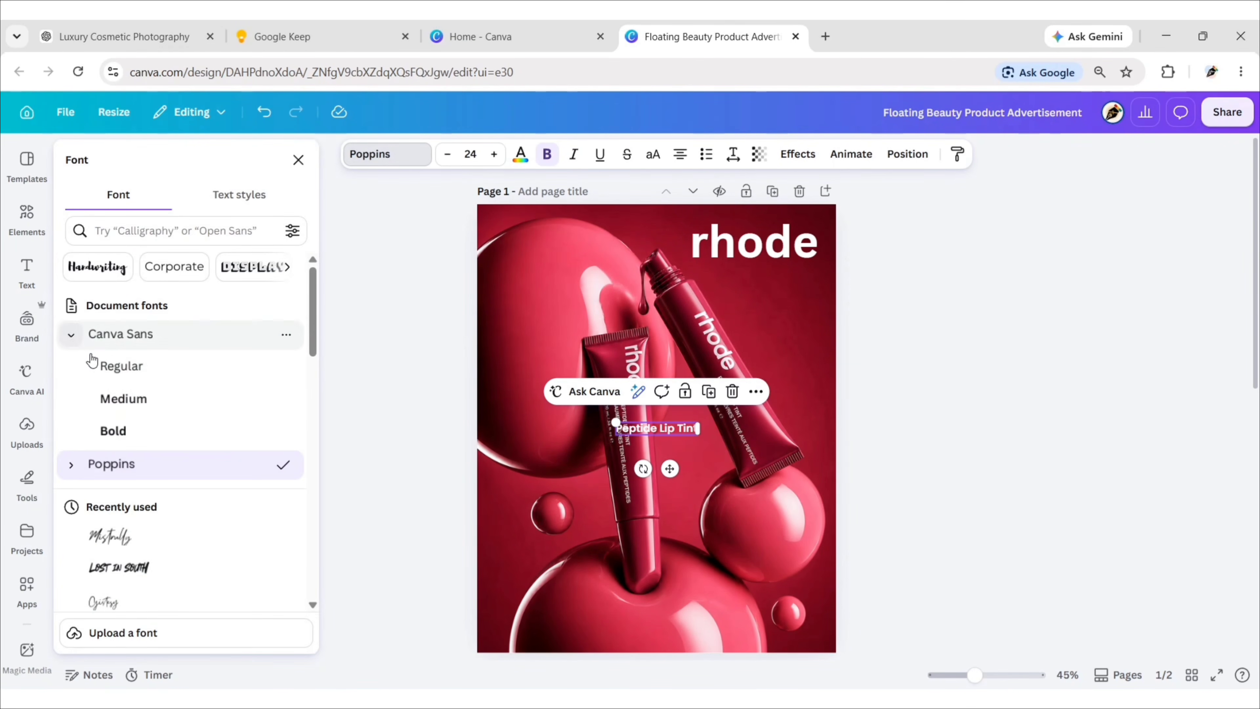
{"action": "left_click", "coordinate": [144, 404]}
{"action": "left_click", "coordinate": [298, 159]}
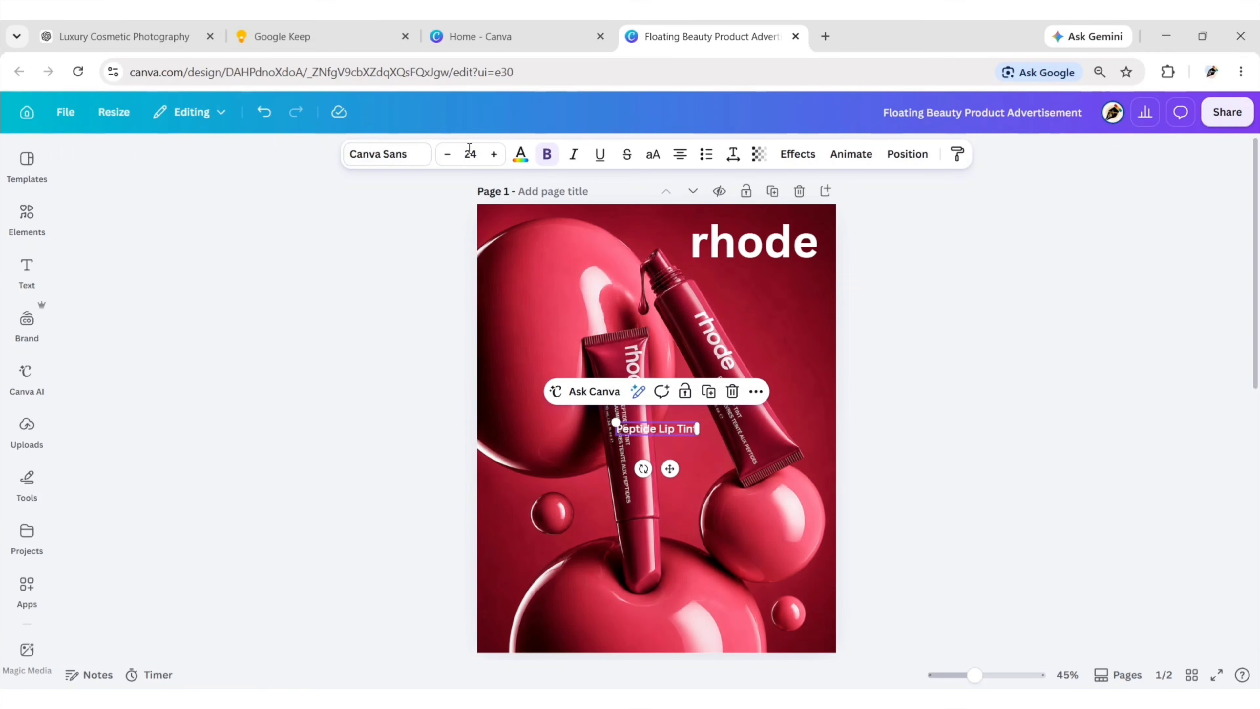
{"action": "left_click", "coordinate": [470, 154]}
{"action": "type", "text": "20"}
{"action": "key", "text": "Return"}
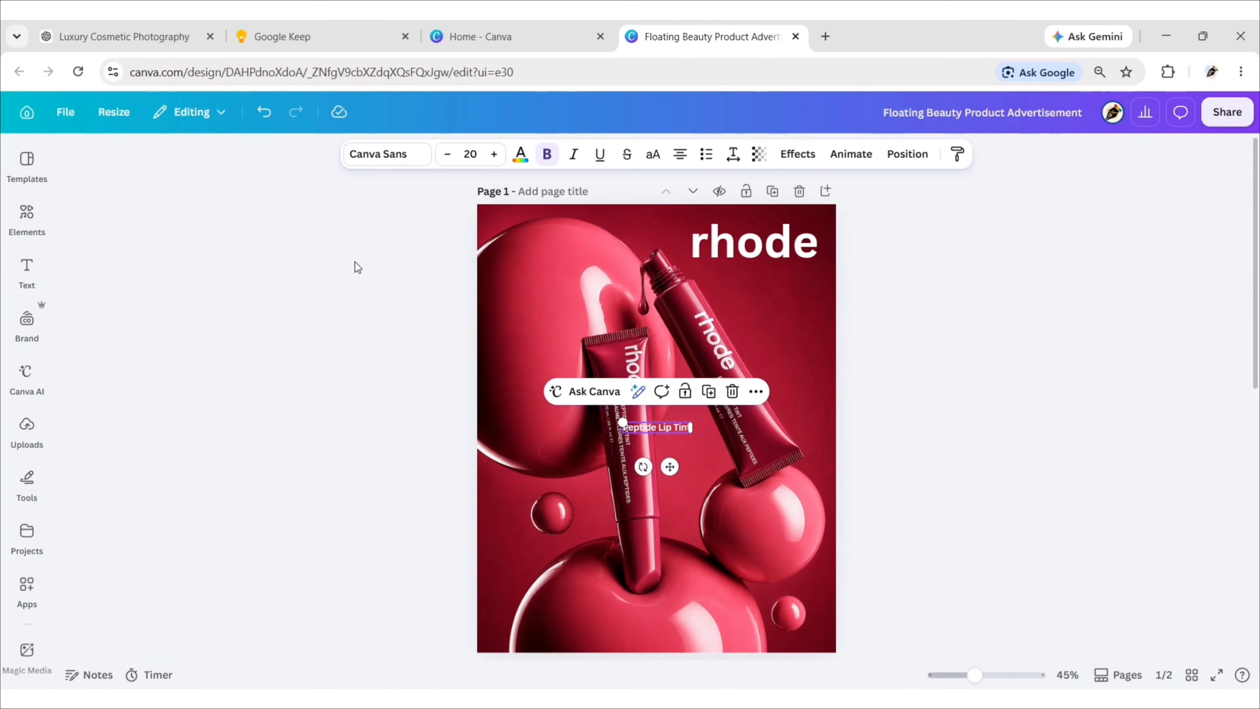
Place "Peptide Lip Tint" directly beneath the "rhode" heading and set its letter spacing to 400.
{"action": "left_click_drag", "start_coordinate": [670, 466], "coordinate": [743, 309]}
{"action": "left_click", "coordinate": [733, 154]}
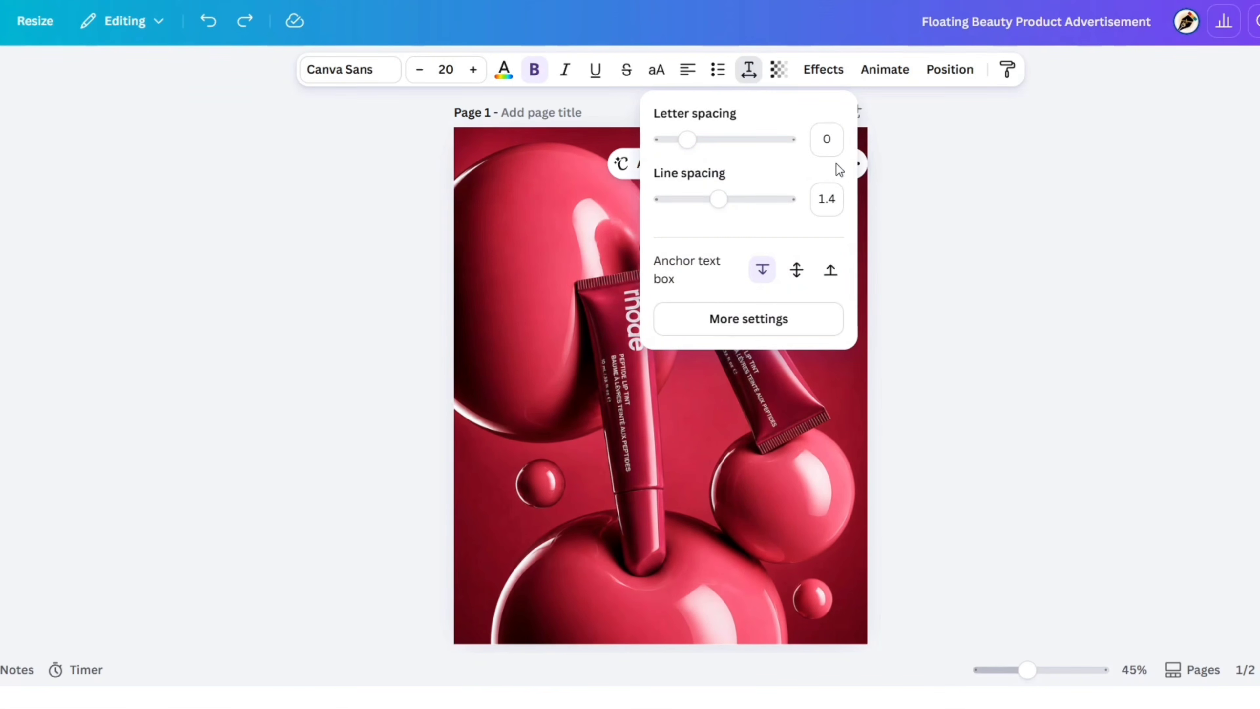
{"action": "type", "text": "400"}
{"action": "key", "text": "Return"}
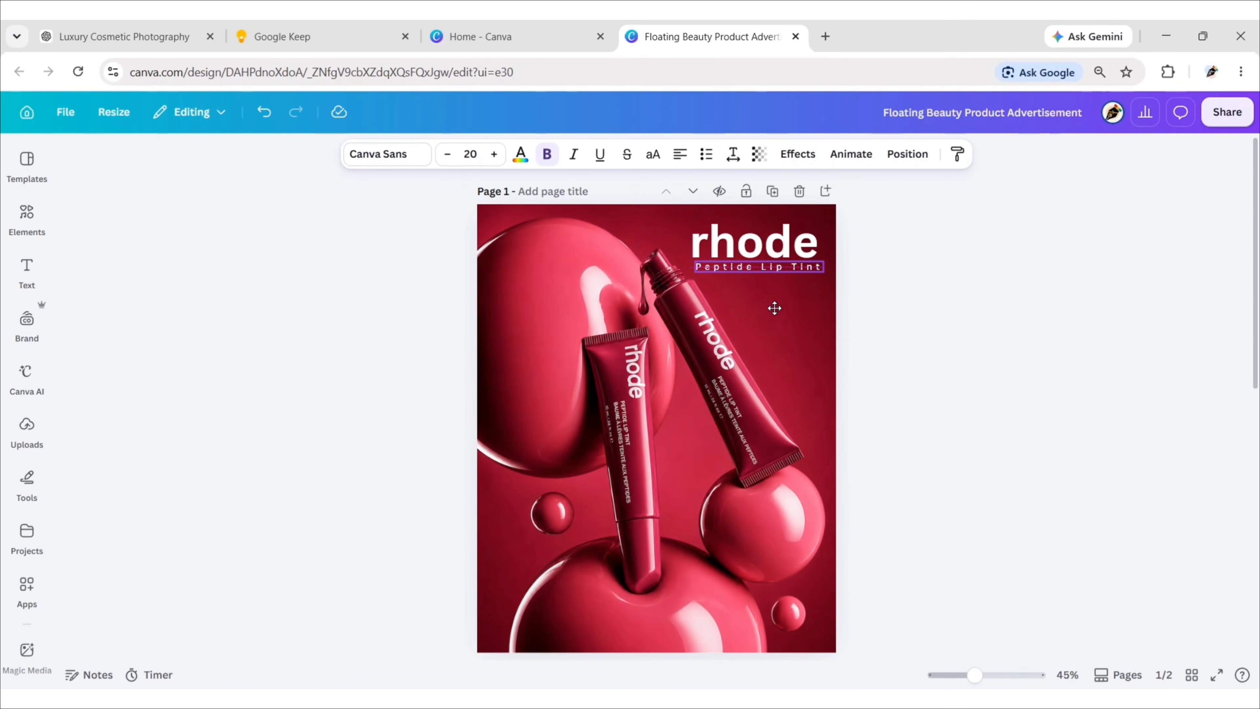
{"action": "left_click", "coordinate": [936, 329]}
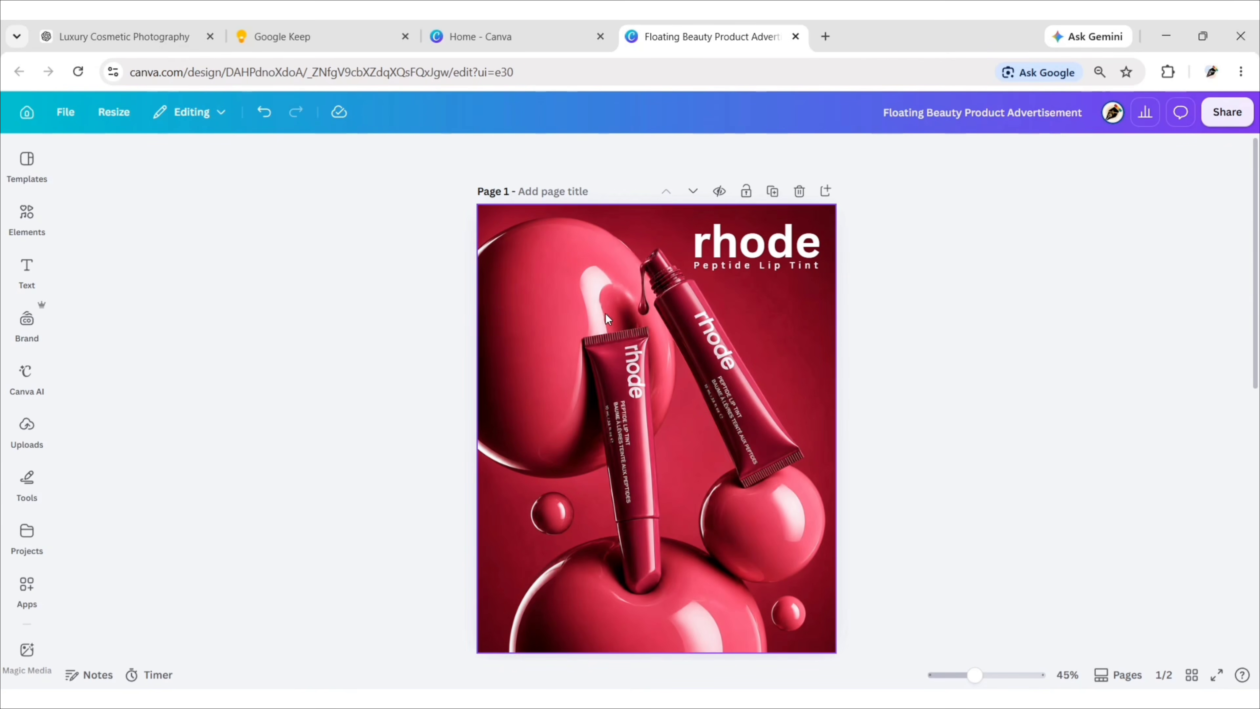
Add another subheading reading "Tint. Treat. Shine. Healthy lips in every swipe.".
{"action": "left_click", "coordinate": [27, 268]}
{"action": "left_click", "coordinate": [180, 377]}
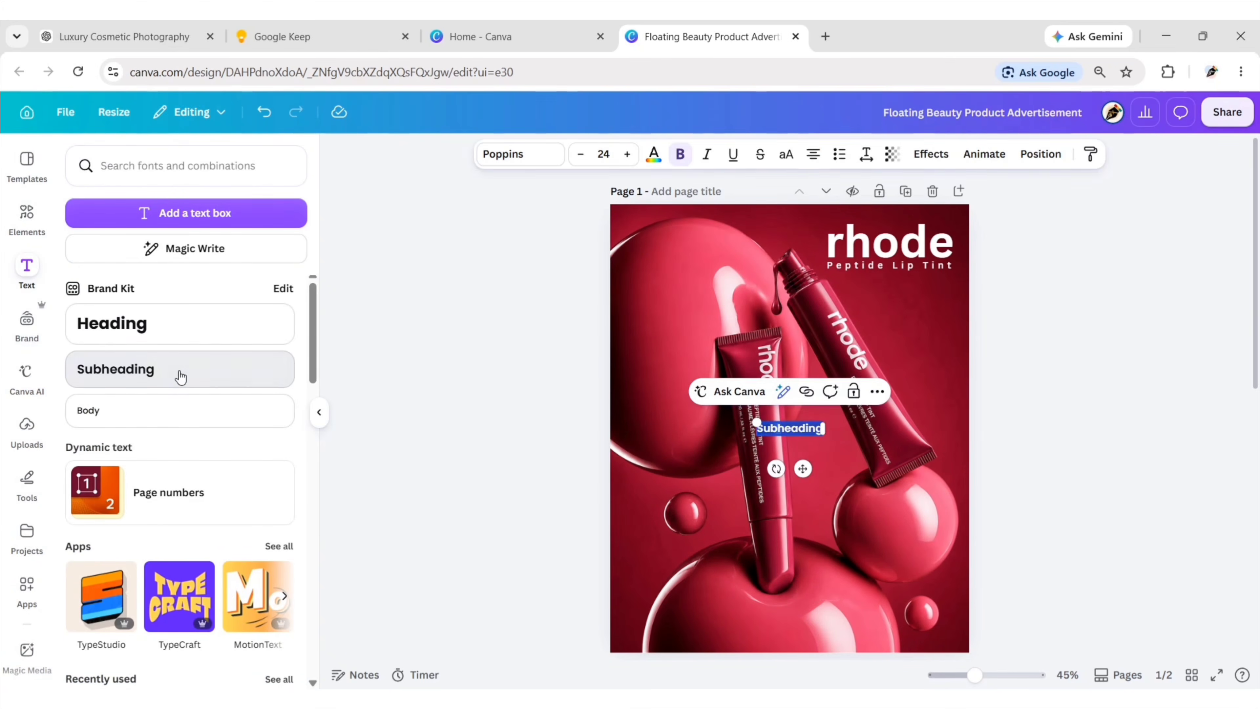
{"action": "left_click", "coordinate": [319, 412]}
{"action": "key", "text": "BackSpace"}
{"action": "type", "text": "Tint"}
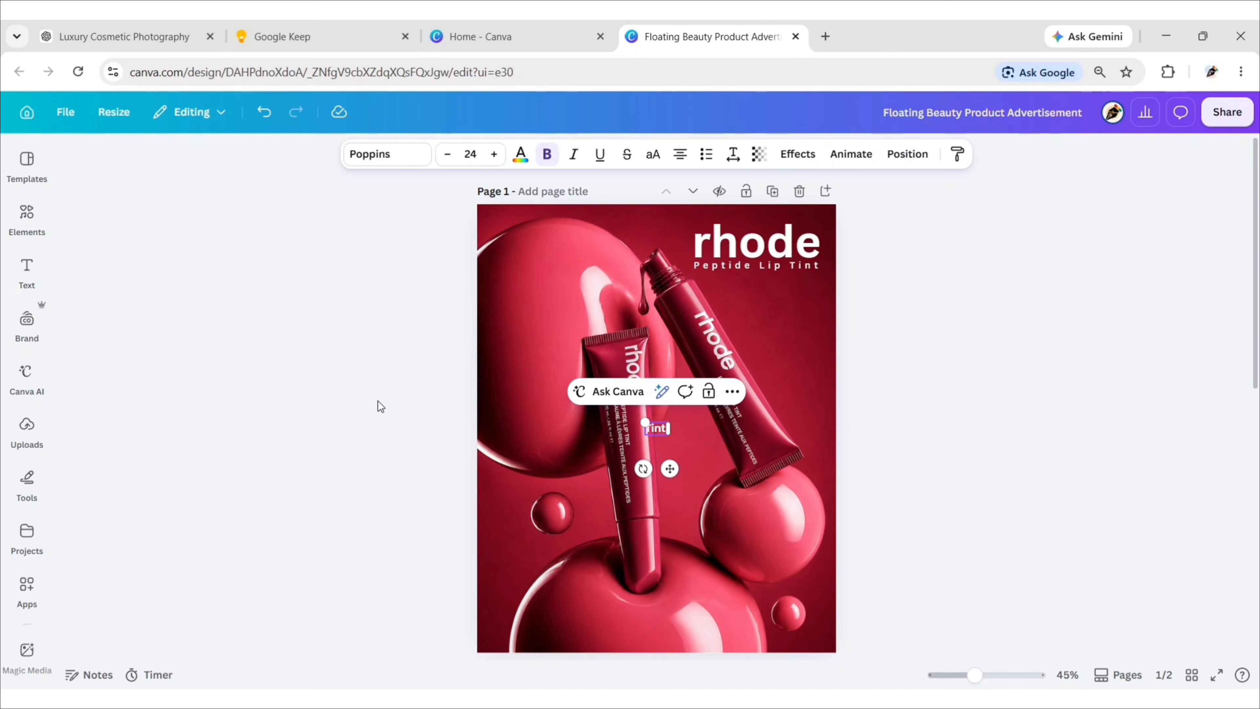
{"action": "type", "text": ". Treat. Shine. Healthy"}
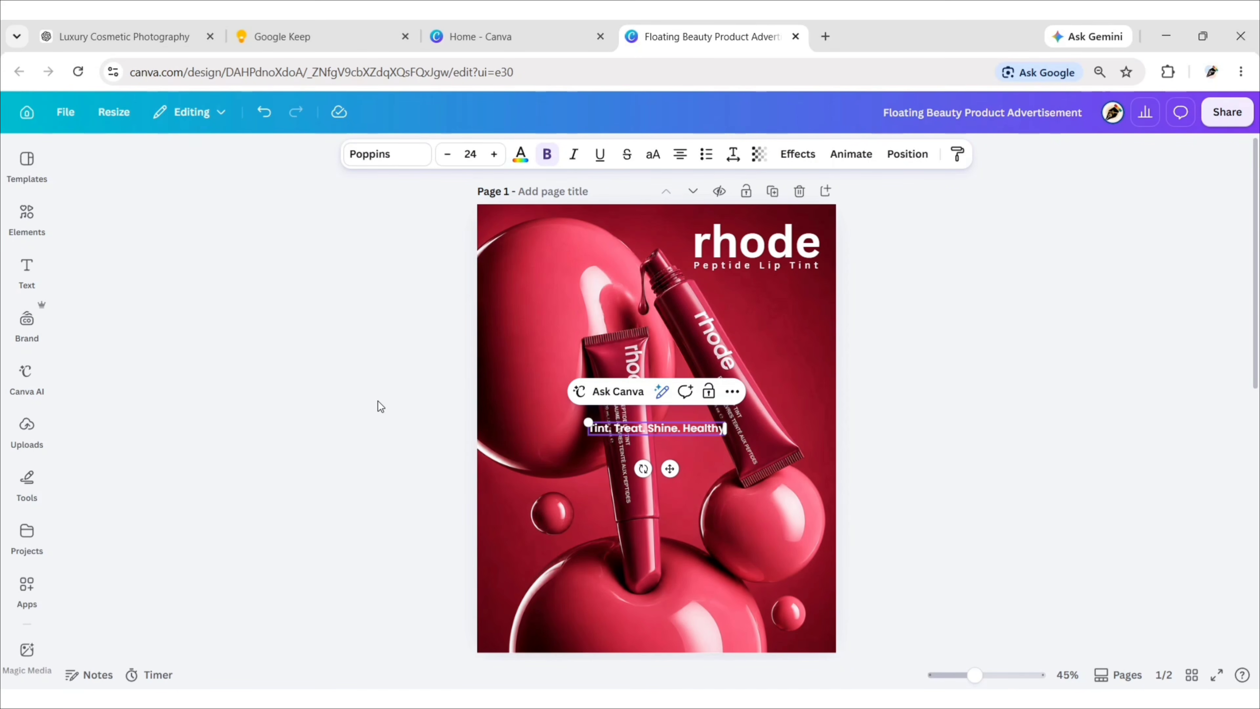
{"action": "type", "text": " lips in every swipe"}
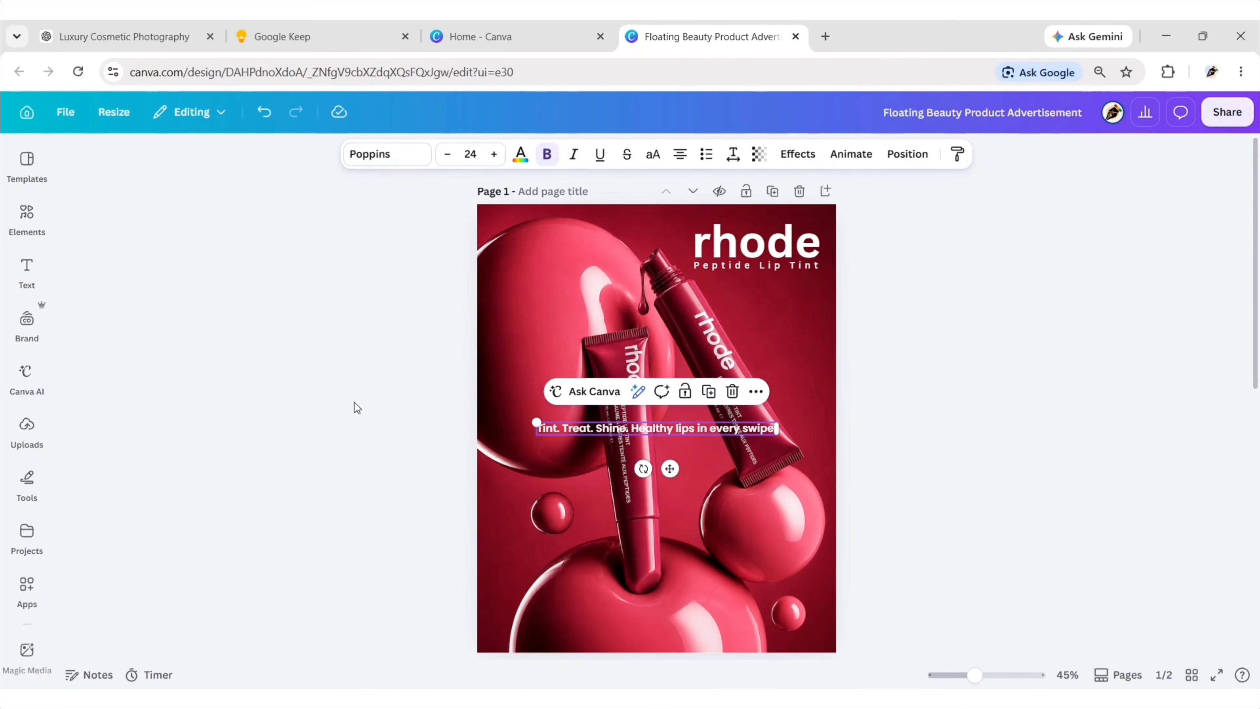
Set the "Tint. Treat. Shine." tagline to Canva Sans Regular at font size 25.
{"action": "left_click", "coordinate": [382, 155]}
{"action": "left_click", "coordinate": [71, 334]}
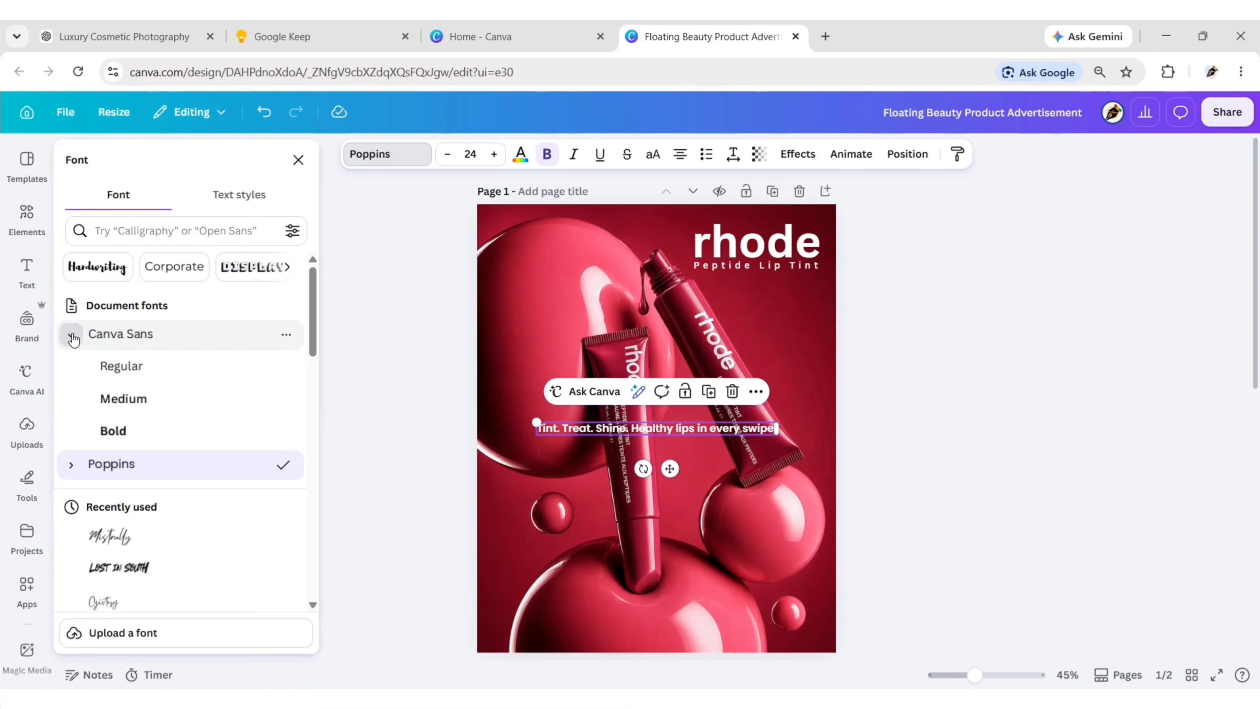
{"action": "left_click", "coordinate": [141, 367]}
{"action": "left_click", "coordinate": [298, 159]}
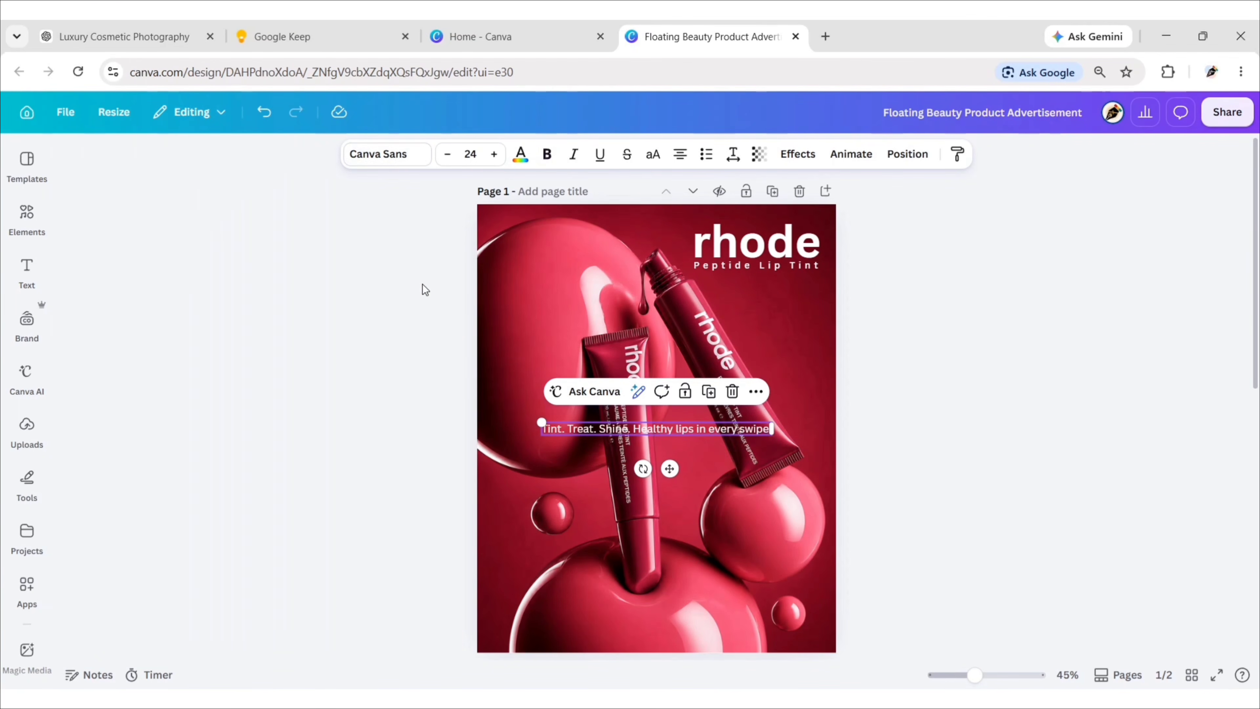
{"action": "left_click", "coordinate": [470, 154]}
{"action": "type", "text": "25"}
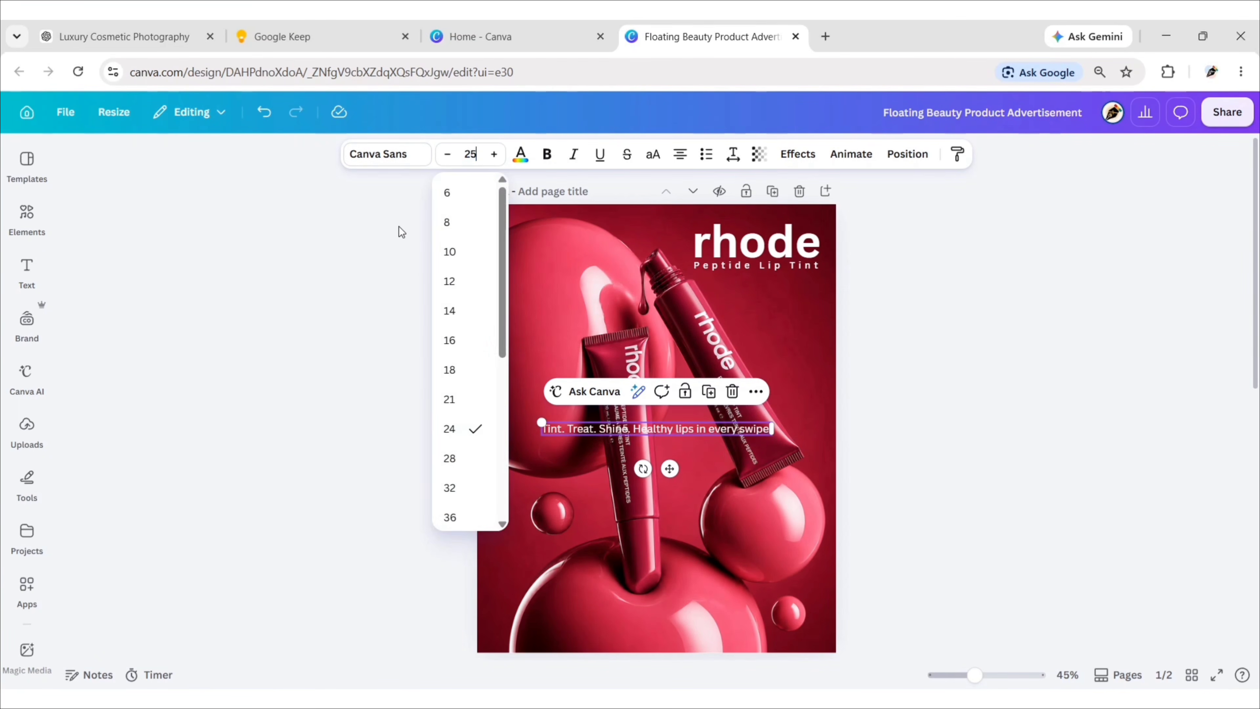
{"action": "key", "text": "Return"}
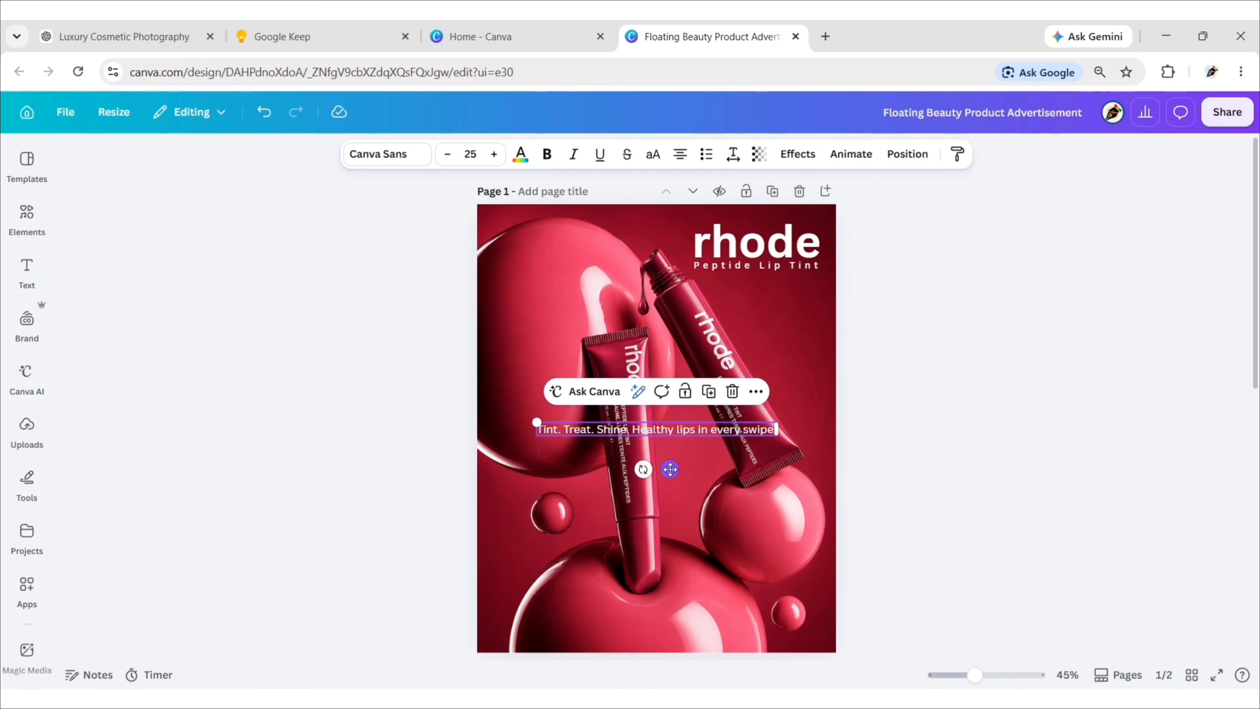
Move the tagline to the bottom of the page and narrow its text box so it wraps onto two lines.
{"action": "mouse_move", "coordinate": [669, 469]}
{"action": "left_mouse_down"}
{"action": "mouse_move", "coordinate": [678, 589]}
{"action": "mouse_move", "coordinate": [657, 676]}
{"action": "left_mouse_up"}
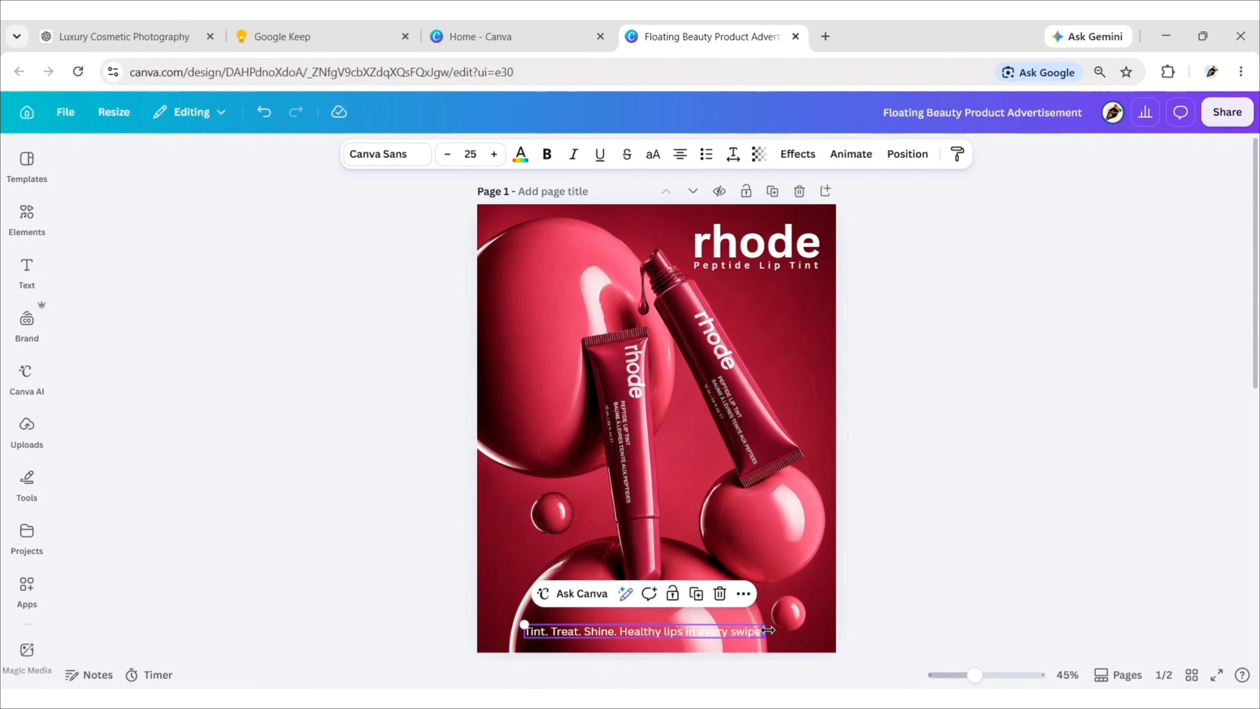
{"action": "left_click_drag", "start_coordinate": [768, 630], "coordinate": [737, 632]}
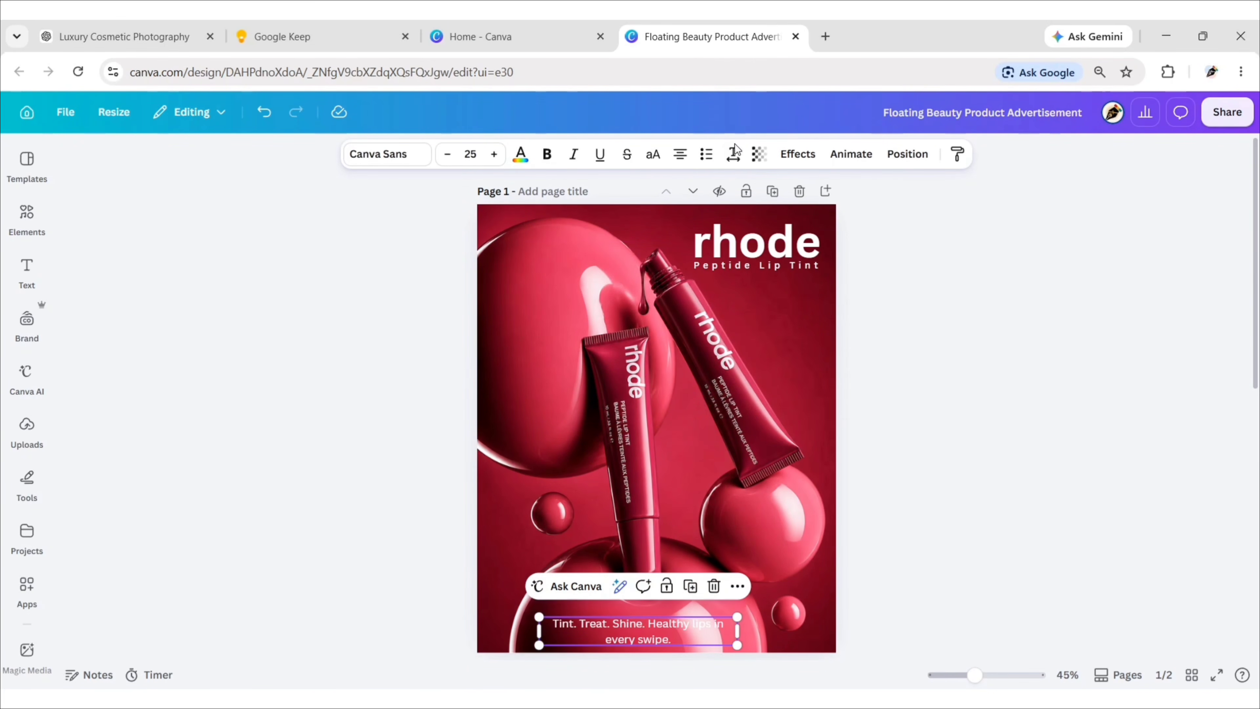
Set the tagline's line spacing to 1.2.
{"action": "left_click", "coordinate": [733, 154]}
{"action": "left_click", "coordinate": [800, 266]}
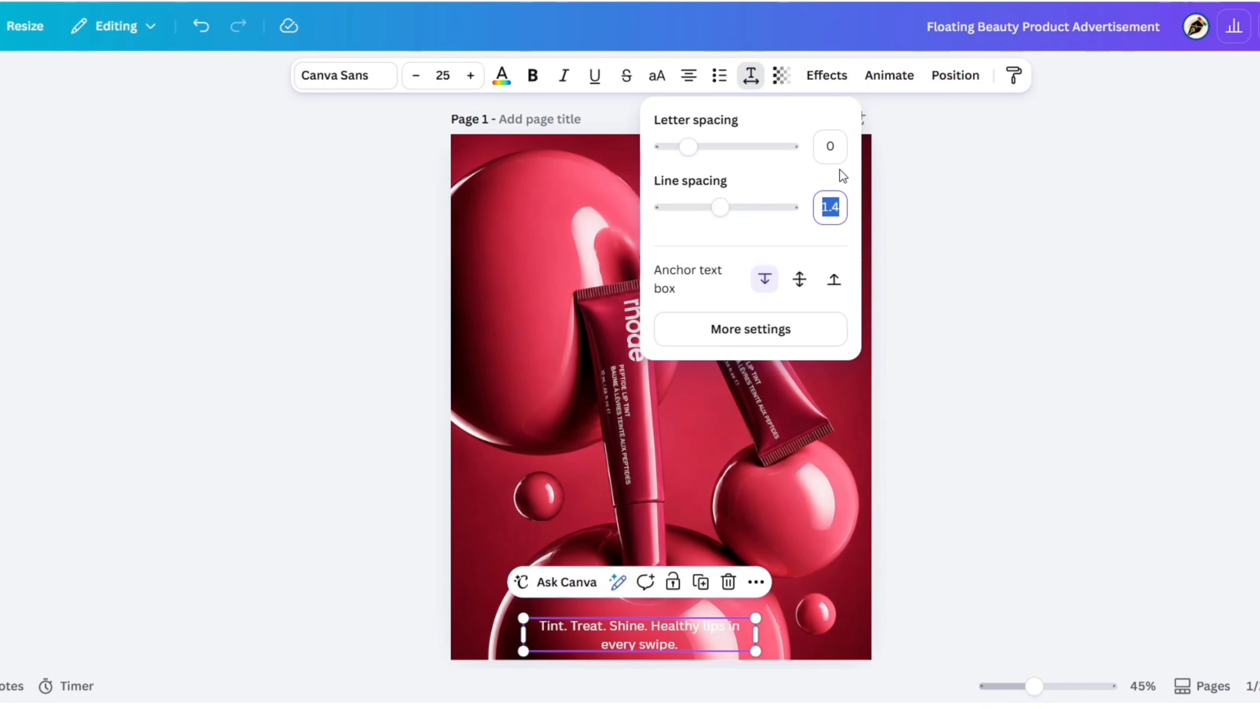
{"action": "type", "text": "1.2"}
{"action": "key", "text": "Return"}
{"action": "key", "text": "Escape"}
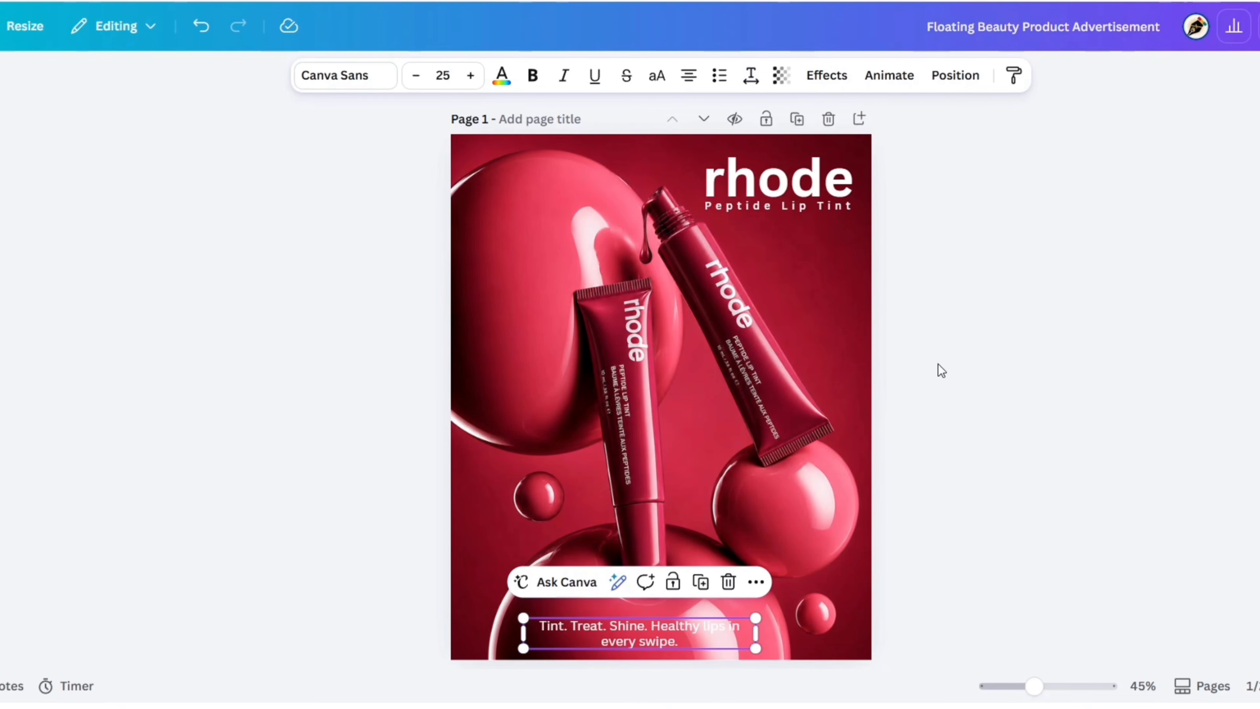
Duplicate the tagline, place the copy above the original, and replace its text with "Rhode Tinted Lip Treatment".
{"action": "left_click_drag", "start_coordinate": [663, 626], "coordinate": [650, 558]}
{"action": "left_click", "coordinate": [706, 582]}
{"action": "double_click", "coordinate": [650, 558]}
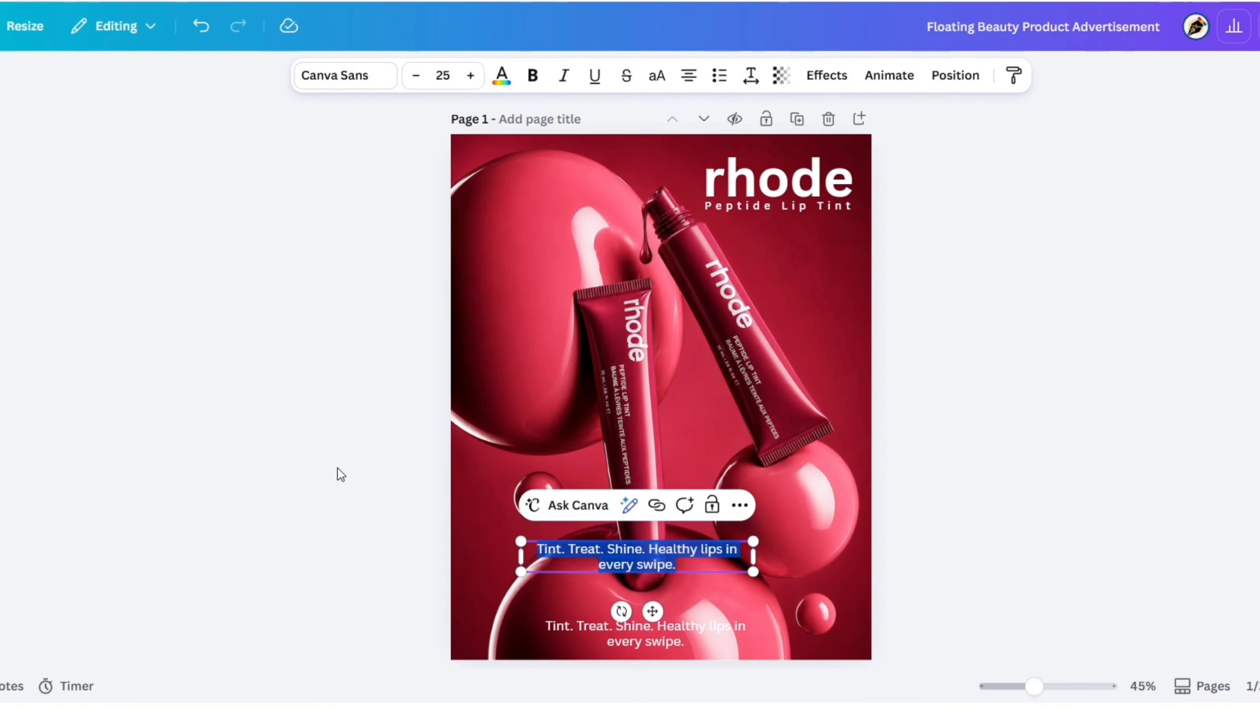
{"action": "type", "text": "Rhode Tinted Lip"}
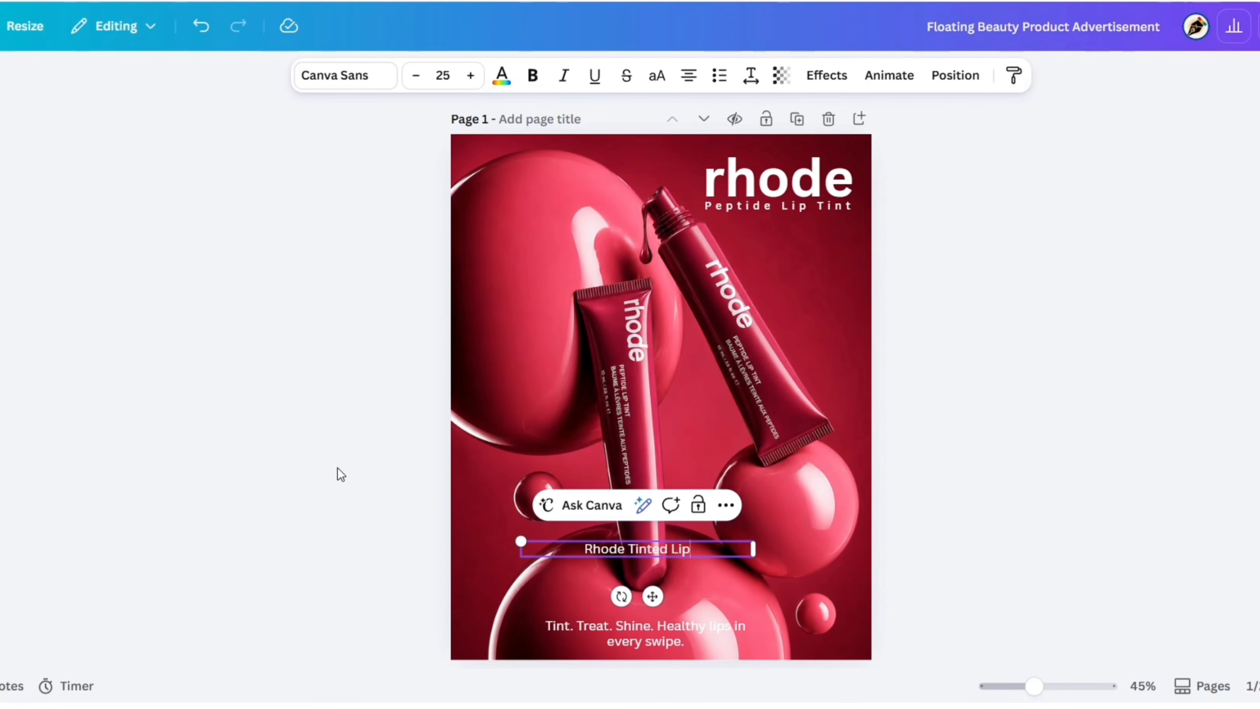
{"action": "type", "text": " Treatment"}
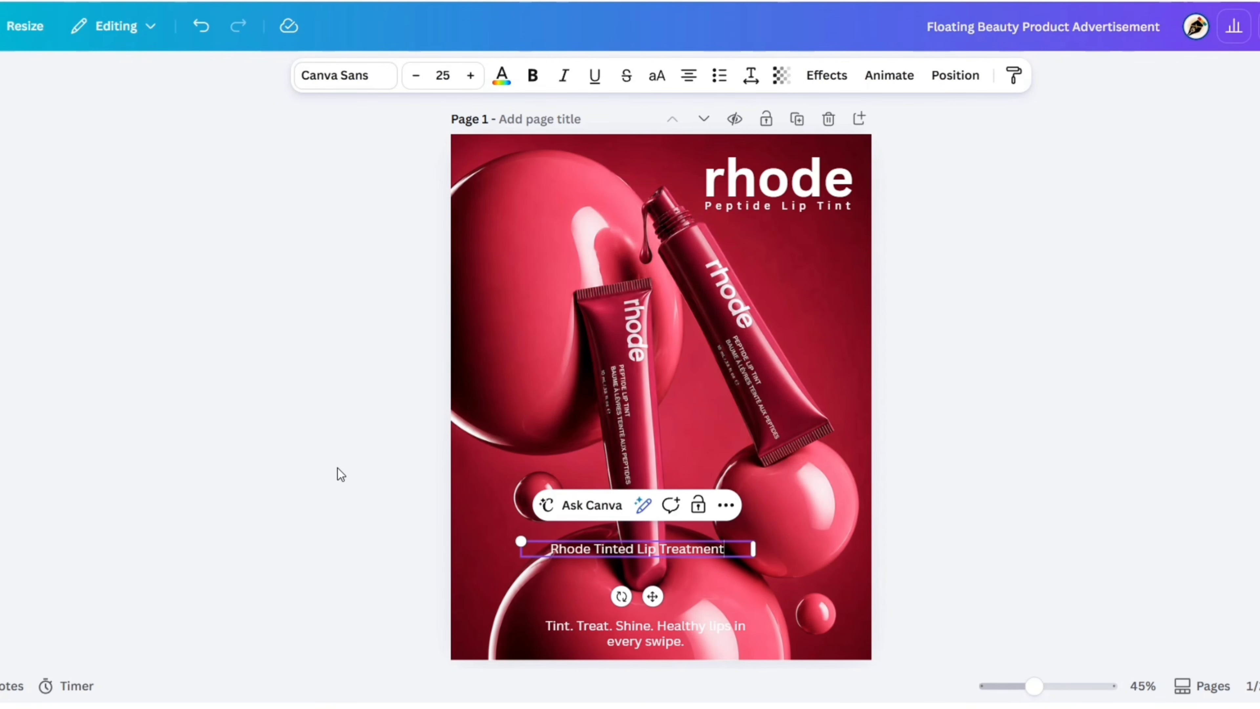
Set the "Rhode Tinted Lip Treatment" text to Canva Sans Medium at font size 28.
{"action": "left_click", "coordinate": [320, 79]}
{"action": "left_click", "coordinate": [73, 284]}
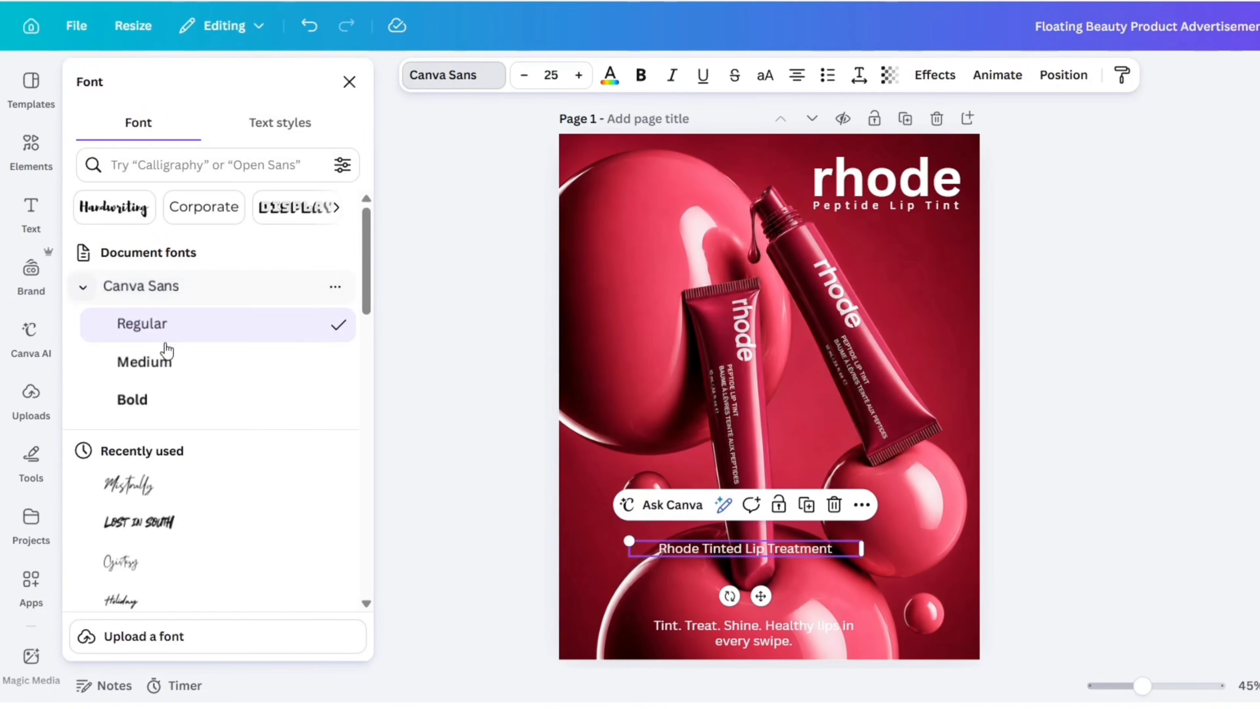
{"action": "left_click", "coordinate": [190, 365]}
{"action": "left_click", "coordinate": [349, 82]}
{"action": "left_click", "coordinate": [551, 76]}
{"action": "type", "text": "28"}
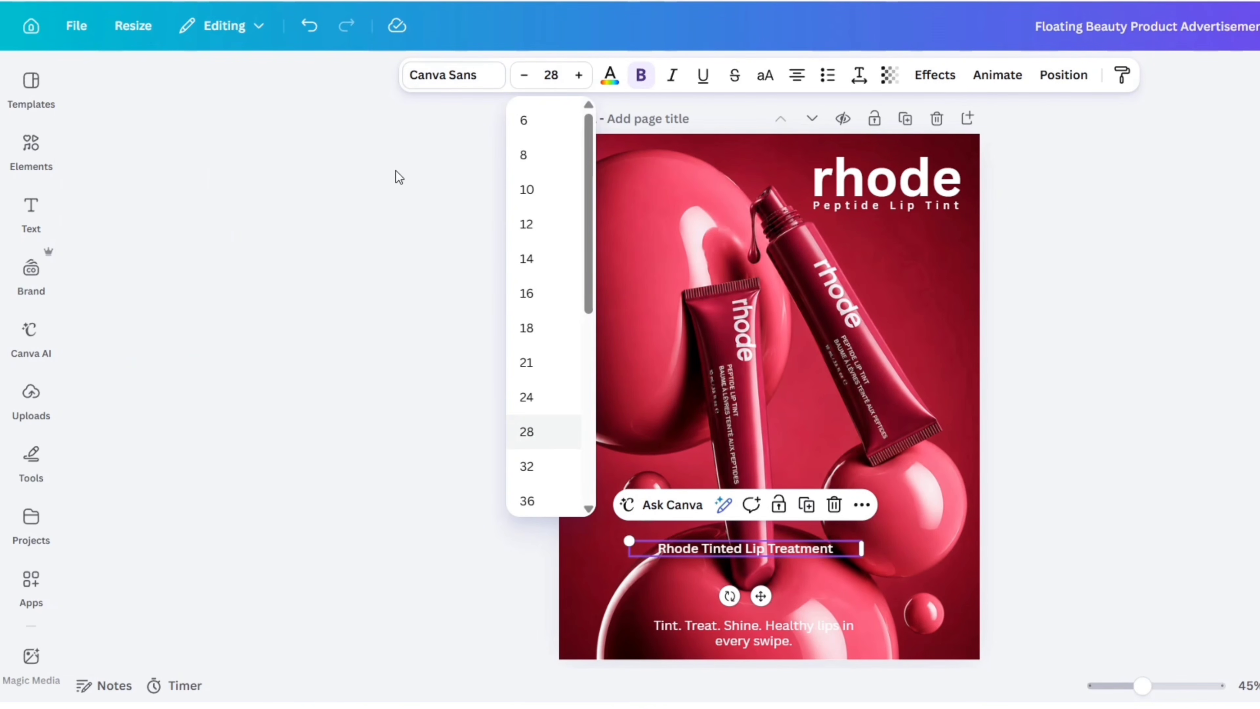
{"action": "key", "text": "Return"}
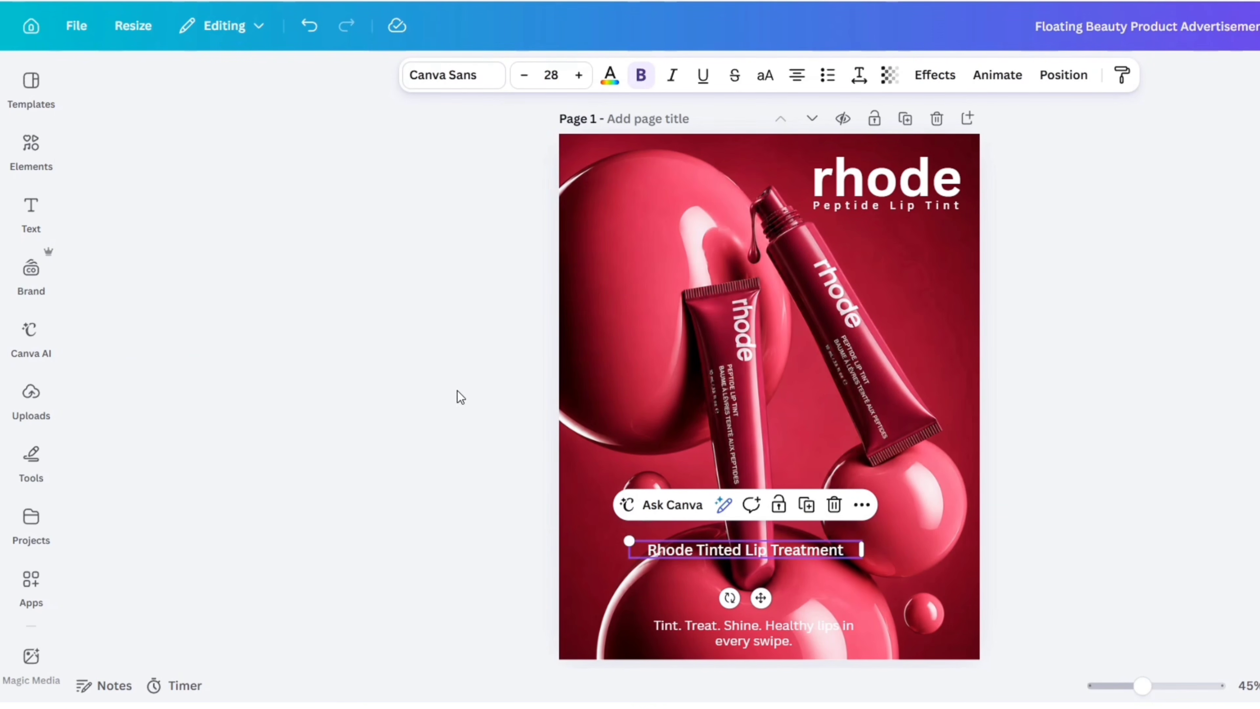
Apply the Curve effect to "Rhode Tinted Lip Treatment", move and rotate it toward the page's lower-left corner, and set the curve to 34.
{"action": "left_click", "coordinate": [933, 75]}
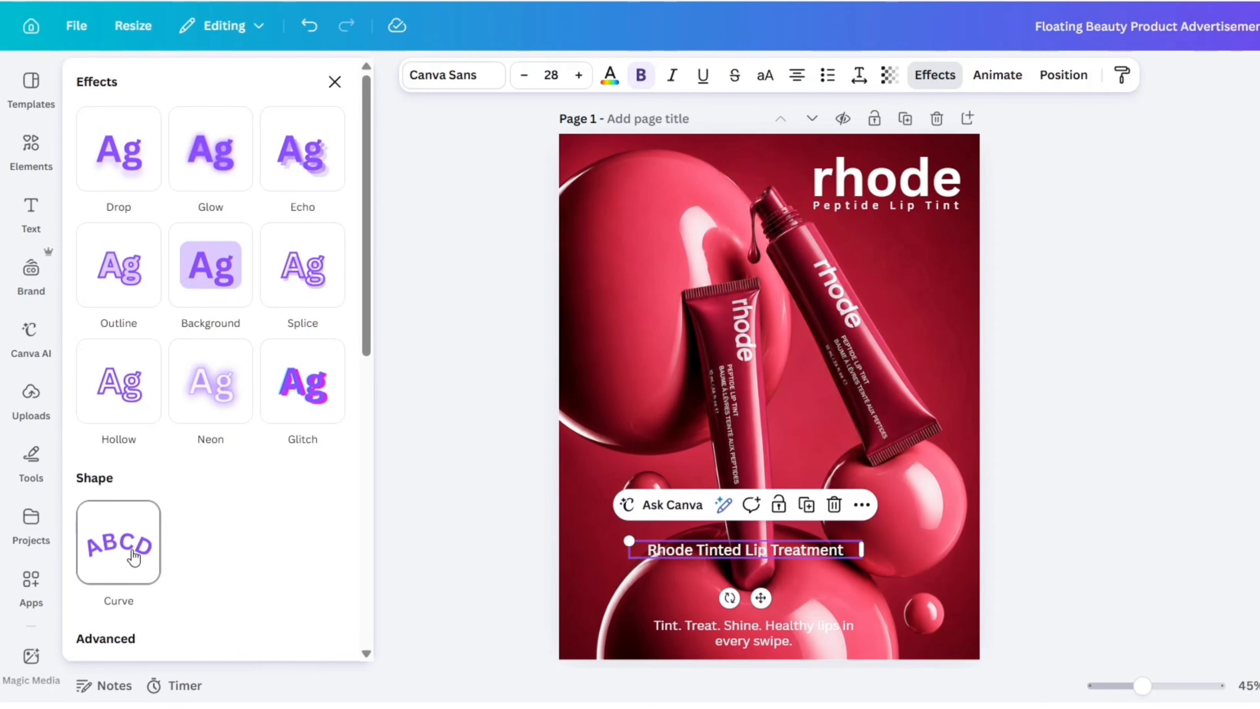
{"action": "left_click", "coordinate": [121, 547]}
{"action": "scroll", "coordinate": [215, 529], "scroll_direction": "down", "scroll_amount": 4}
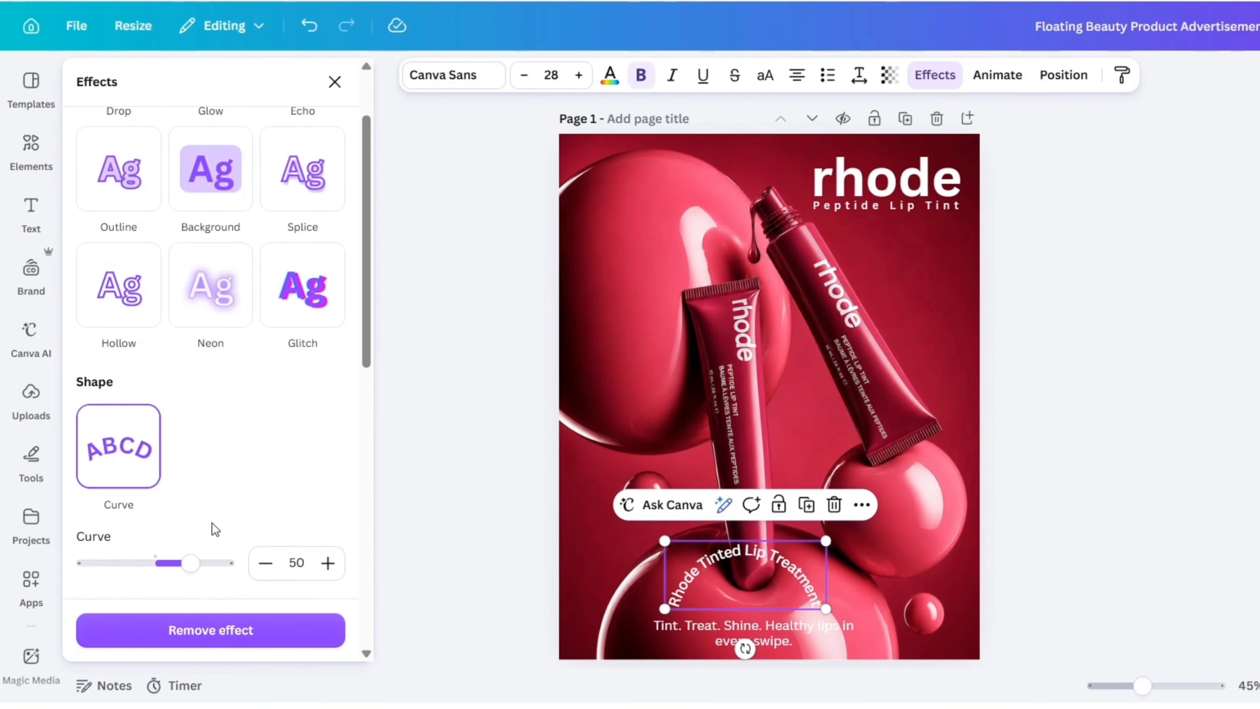
{"action": "left_click_drag", "start_coordinate": [725, 563], "coordinate": [635, 566]}
{"action": "left_click_drag", "start_coordinate": [656, 652], "coordinate": [729, 655]}
{"action": "left_click_drag", "start_coordinate": [190, 467], "coordinate": [178, 467]}
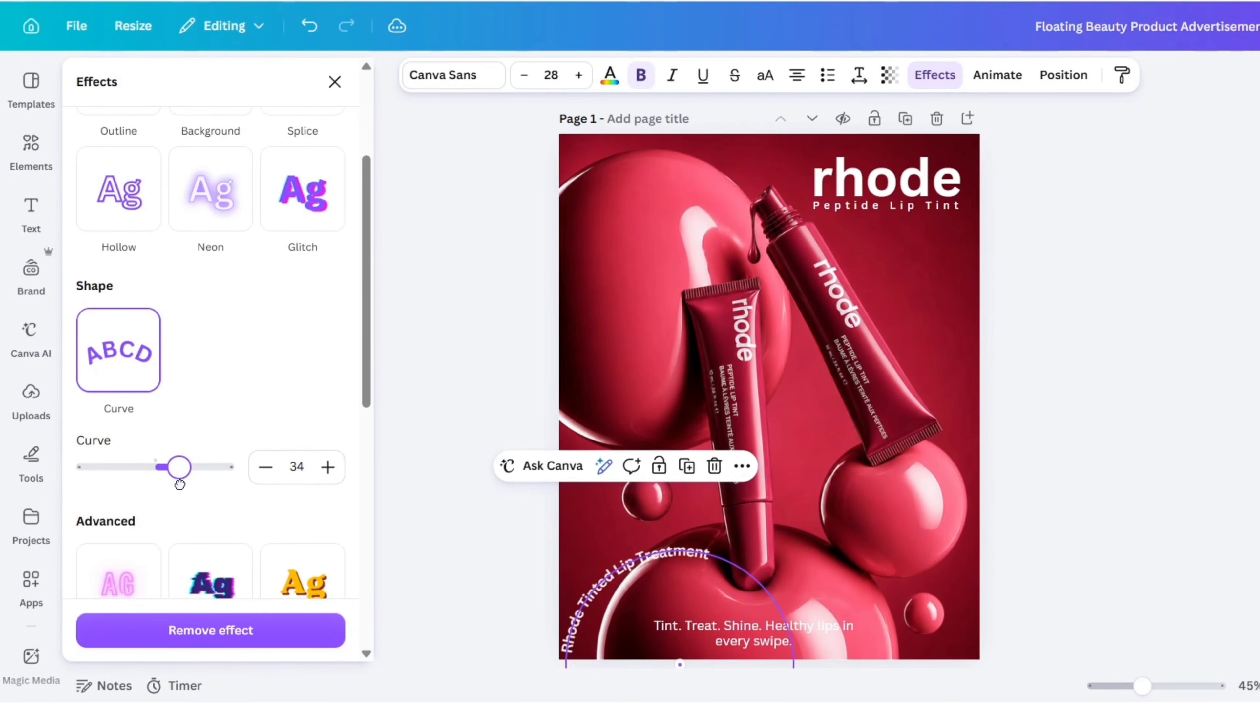
Adjust the curved text's position and rotation to follow the large bottom bubble's upper-left edge, and reduce its curve to 28.
{"action": "left_click_drag", "start_coordinate": [673, 642], "coordinate": [673, 645]}
{"action": "left_click_drag", "start_coordinate": [618, 577], "coordinate": [613, 559]}
{"action": "left_click_drag", "start_coordinate": [179, 467], "coordinate": [176, 467]}
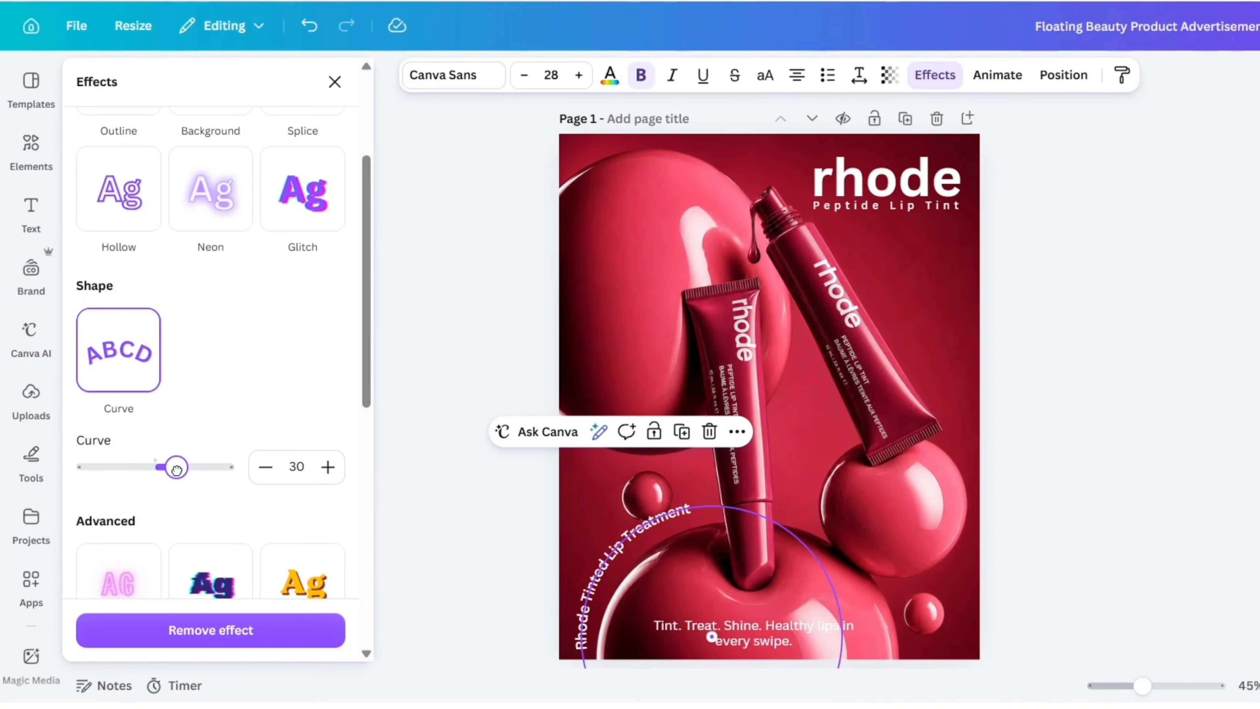
{"action": "left_click_drag", "start_coordinate": [657, 616], "coordinate": [653, 620]}
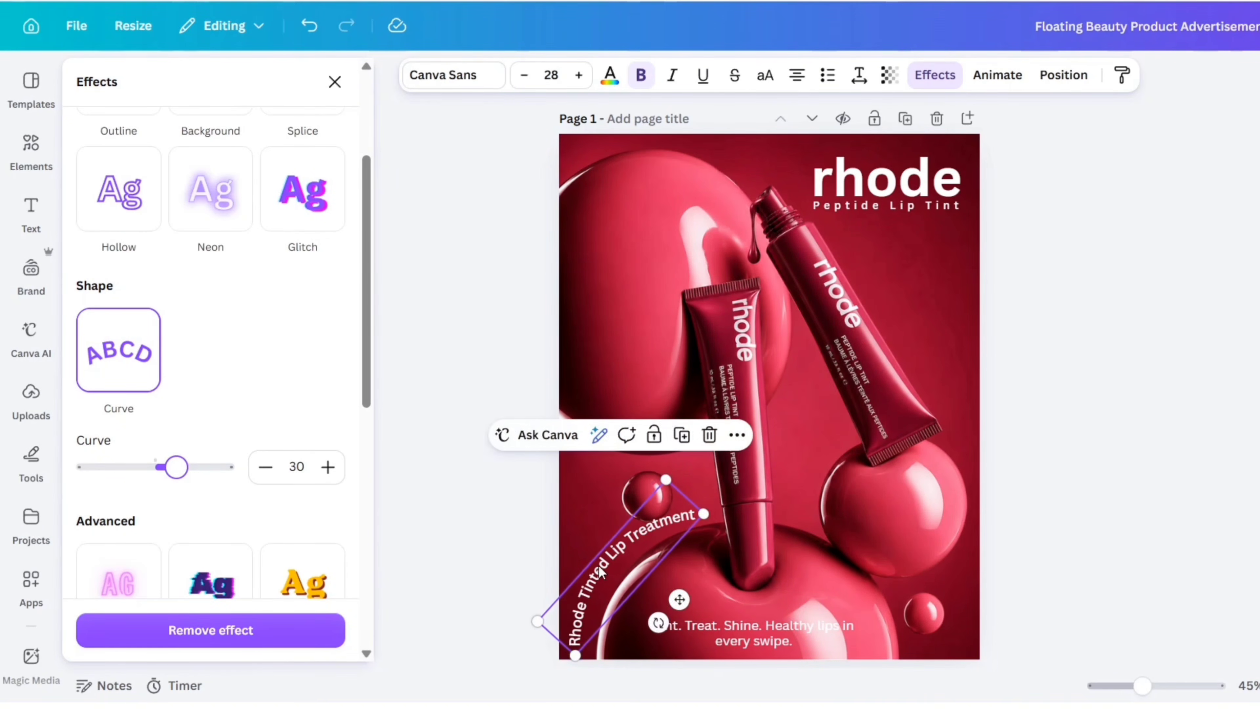
{"action": "left_click_drag", "start_coordinate": [599, 562], "coordinate": [610, 566]}
{"action": "left_click", "coordinate": [266, 467]}
{"action": "left_click", "coordinate": [265, 467]}
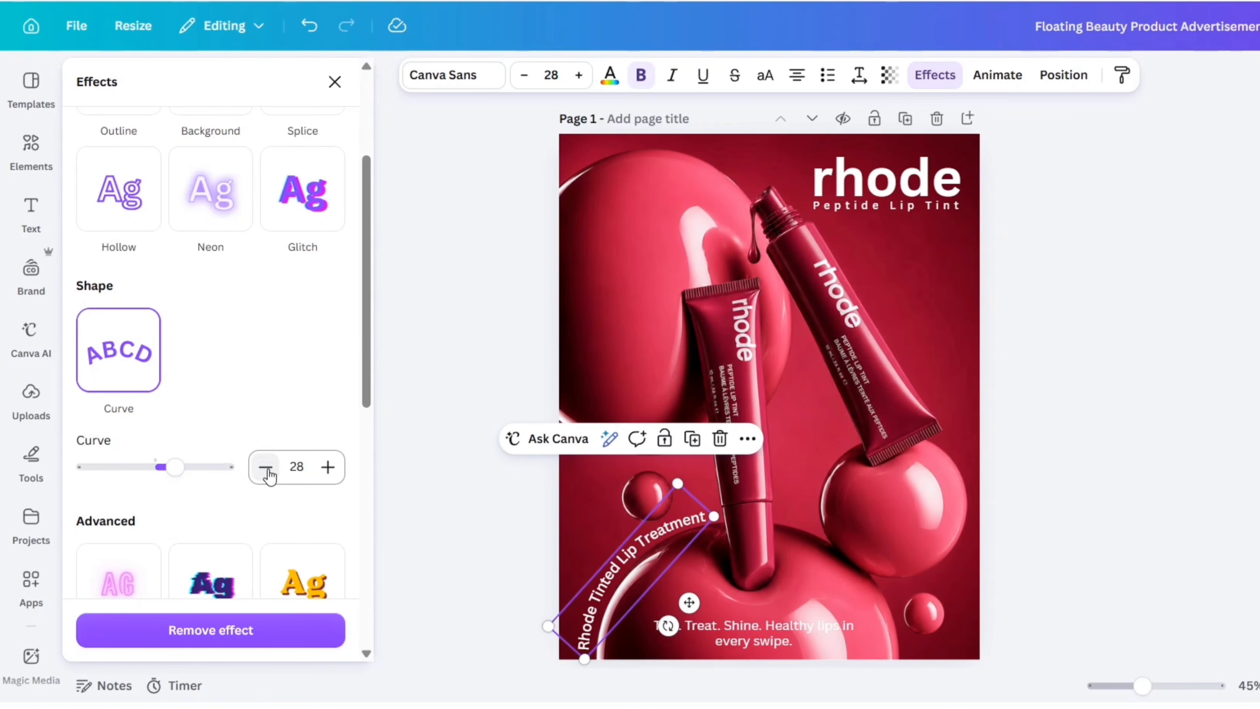
{"action": "left_click_drag", "start_coordinate": [670, 626], "coordinate": [670, 628]}
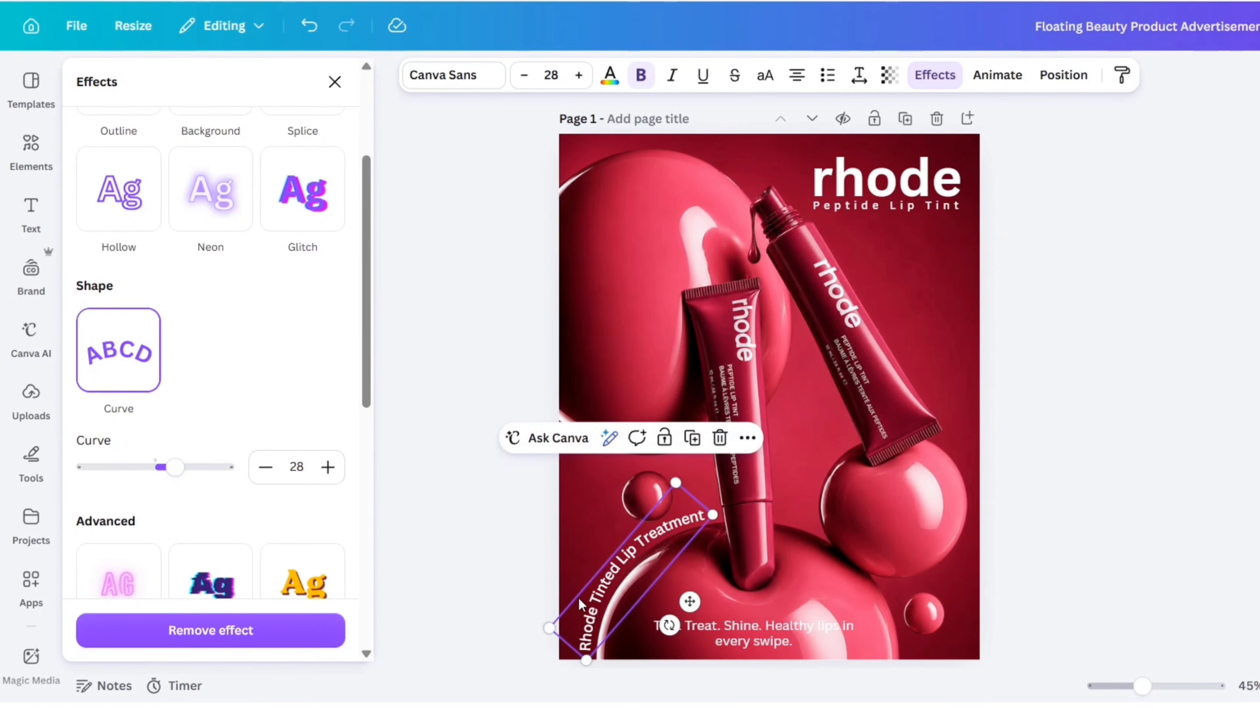
{"action": "left_click", "coordinate": [418, 546]}
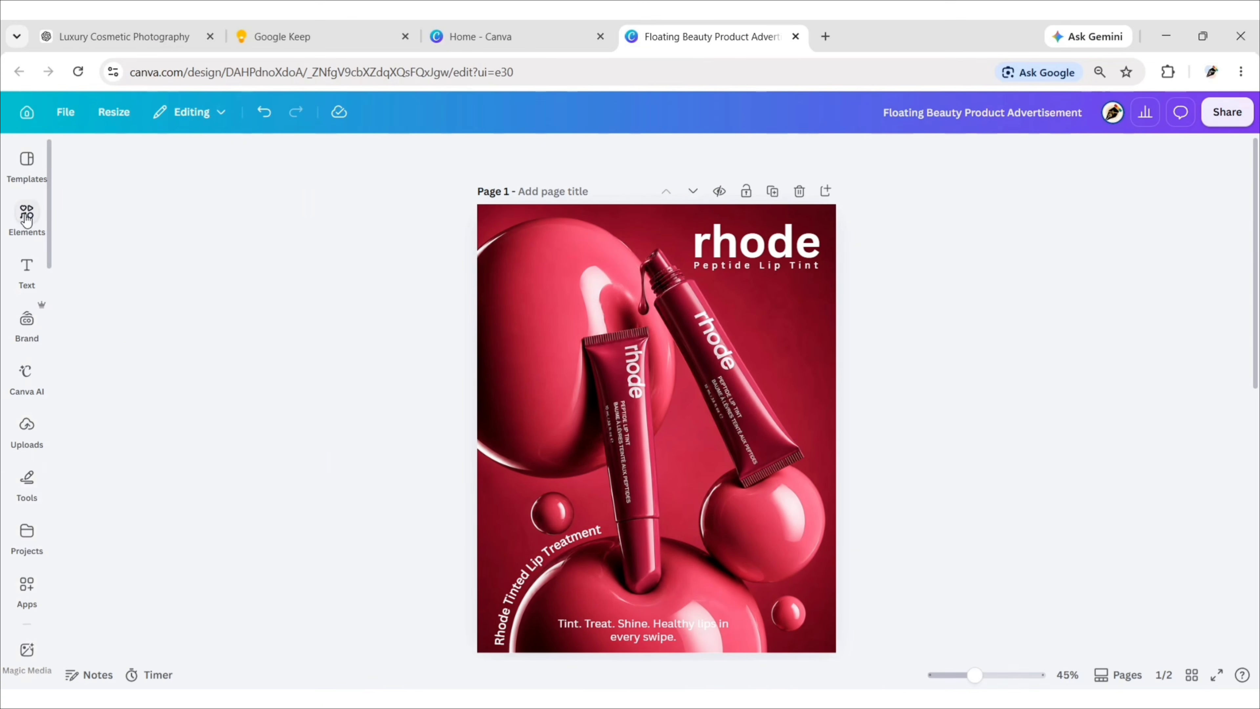
Search the element graphics for "upto 30% off" and add the red "UPTO 30% OFF" graphic to the page.
{"action": "left_click", "coordinate": [27, 219]}
{"action": "type", "text": "upto"}
{"action": "type", "text": " 3"}
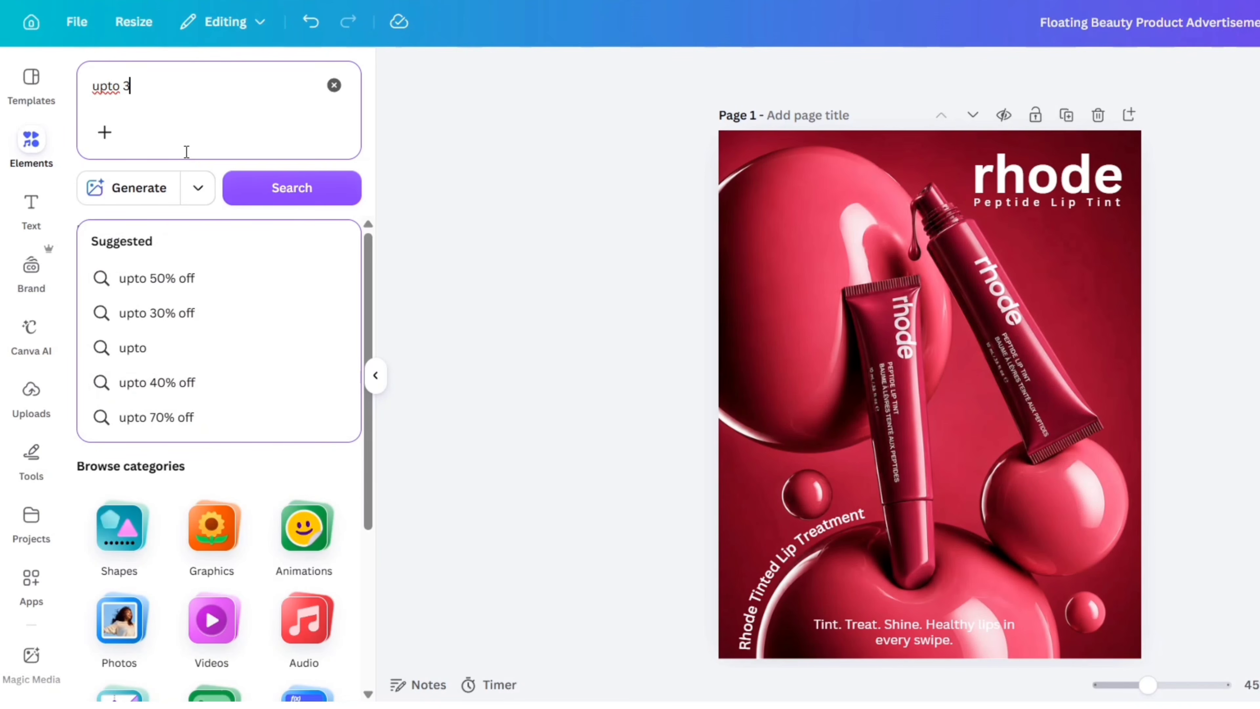
{"action": "type", "text": "0% off"}
{"action": "key", "text": "Return"}
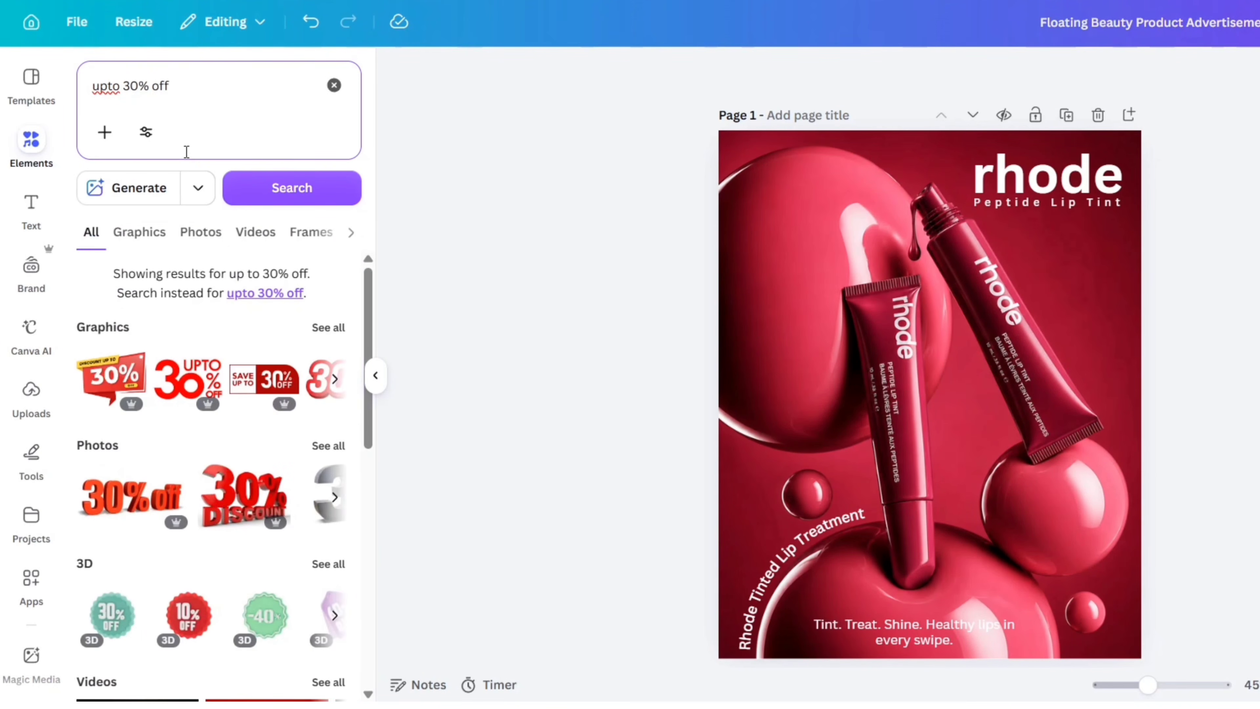
{"action": "left_click", "coordinate": [141, 235]}
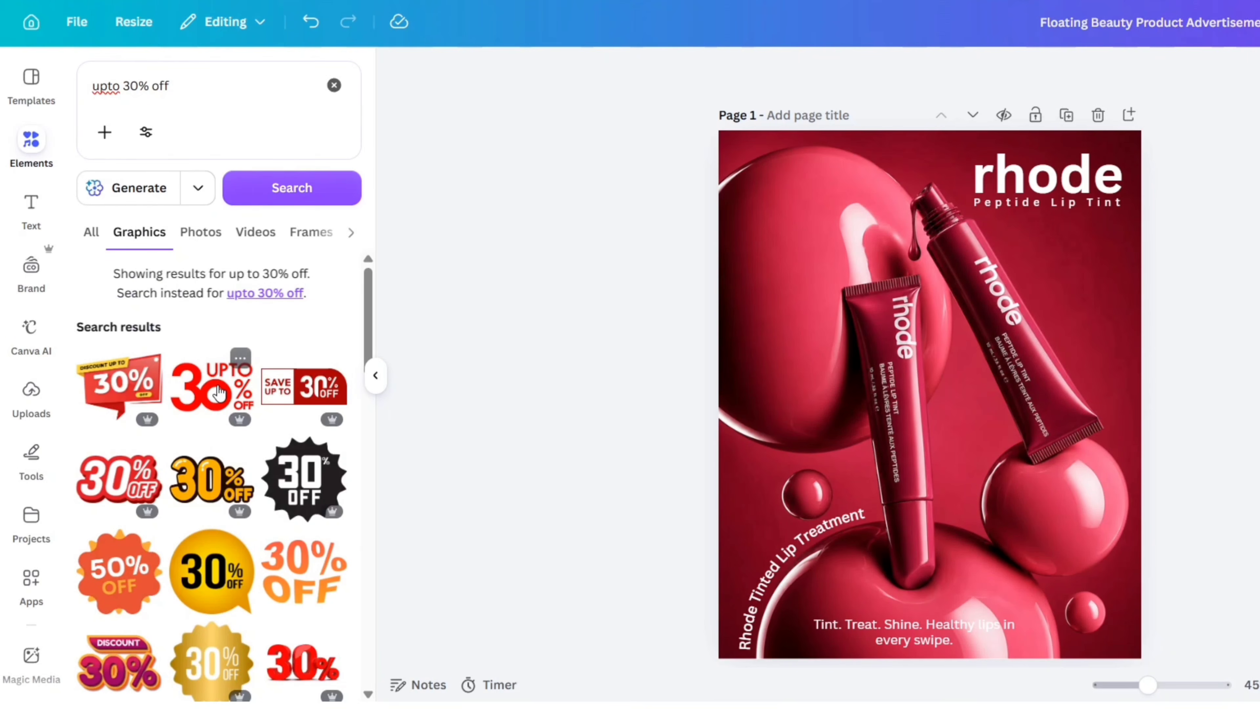
{"action": "left_click", "coordinate": [219, 393]}
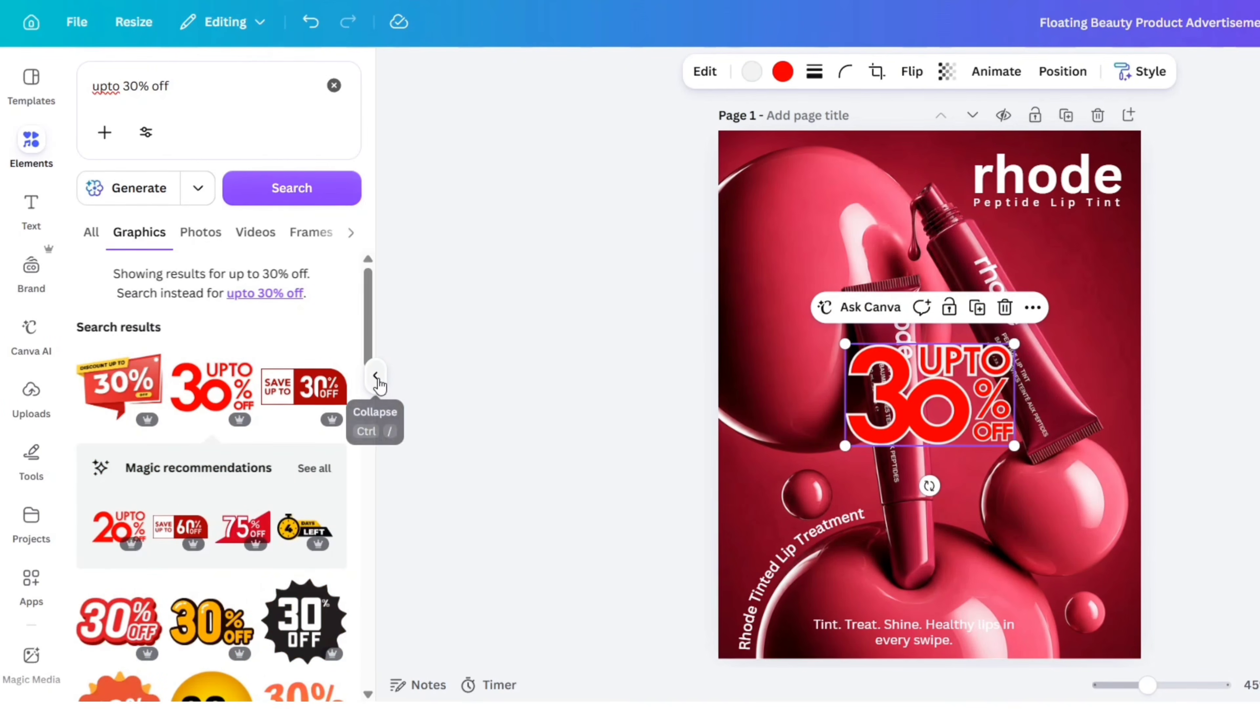
Shrink the "UPTO 30% OFF" graphic and place it on the round bubble beneath the tilted open tube.
{"action": "left_click", "coordinate": [375, 377]}
{"action": "left_click_drag", "start_coordinate": [656, 428], "coordinate": [729, 482]}
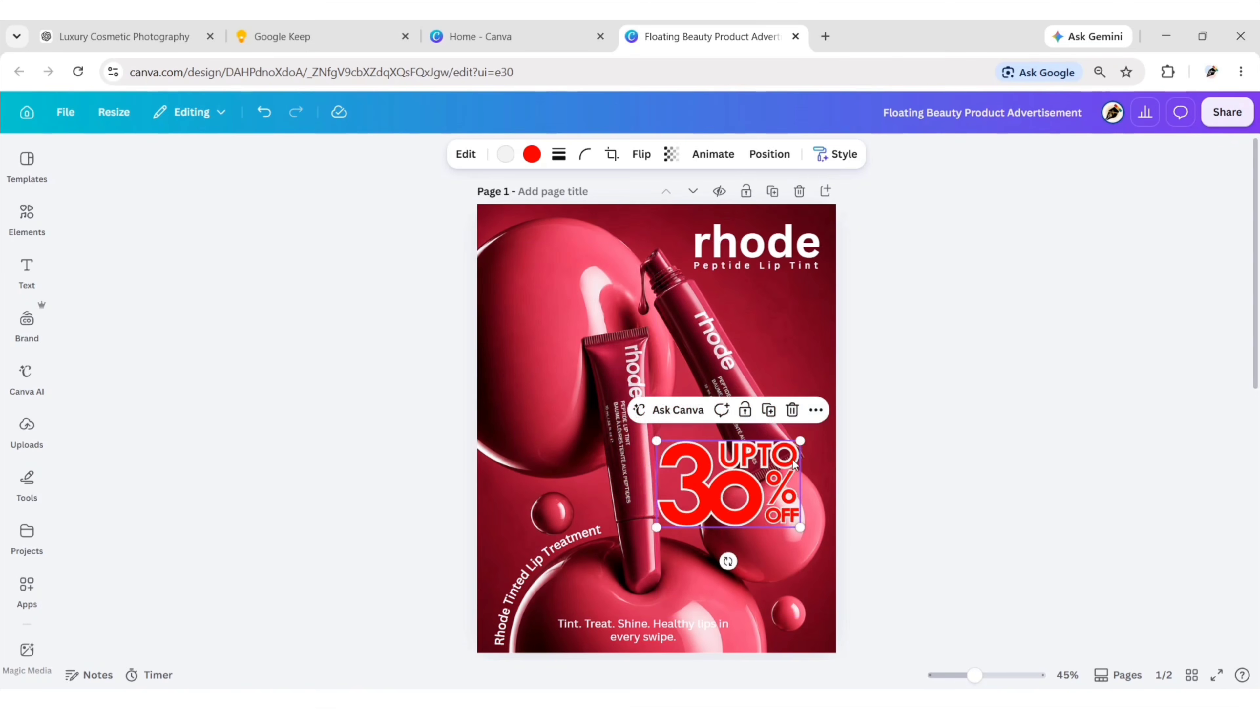
{"action": "left_click_drag", "start_coordinate": [801, 440], "coordinate": [800, 536]}
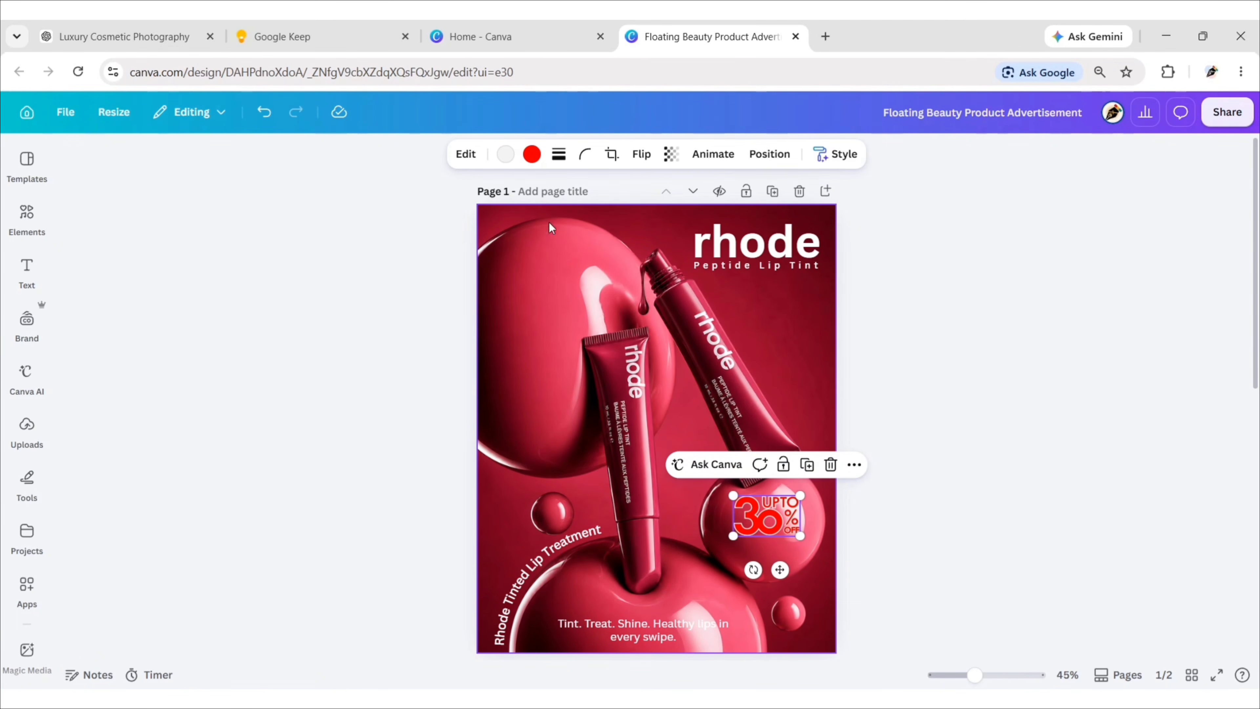
Recolour the discount graphic's red parts with the copied dark crimson and its light grey parts white.
{"action": "left_click", "coordinate": [531, 154]}
{"action": "left_click", "coordinate": [146, 268]}
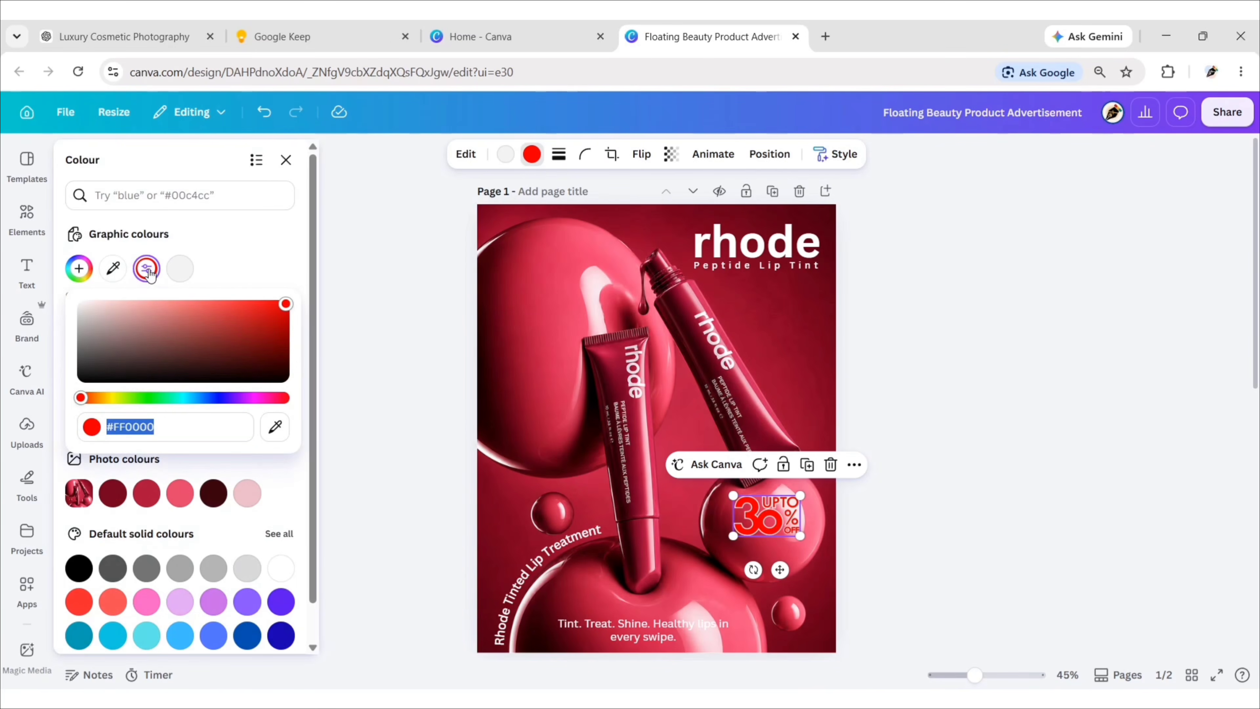
{"action": "key", "text": "super+v"}
{"action": "left_click", "coordinate": [198, 223]}
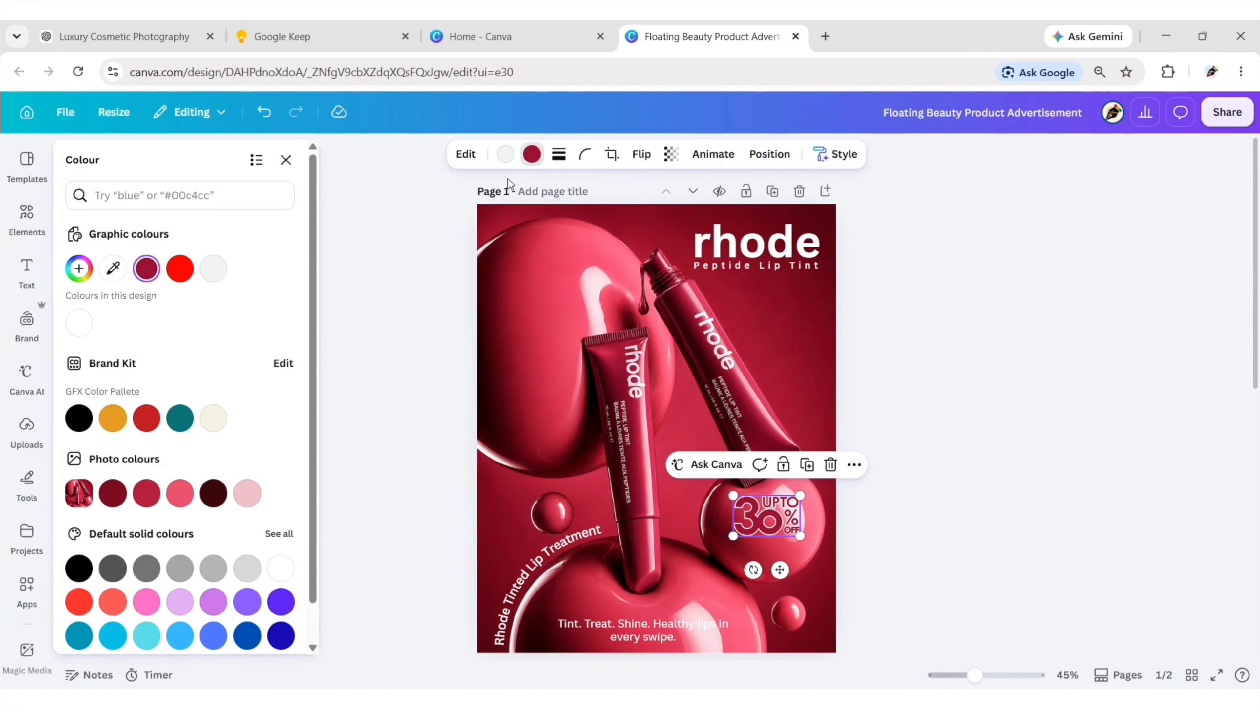
{"action": "left_click", "coordinate": [508, 158]}
{"action": "left_click", "coordinate": [281, 569]}
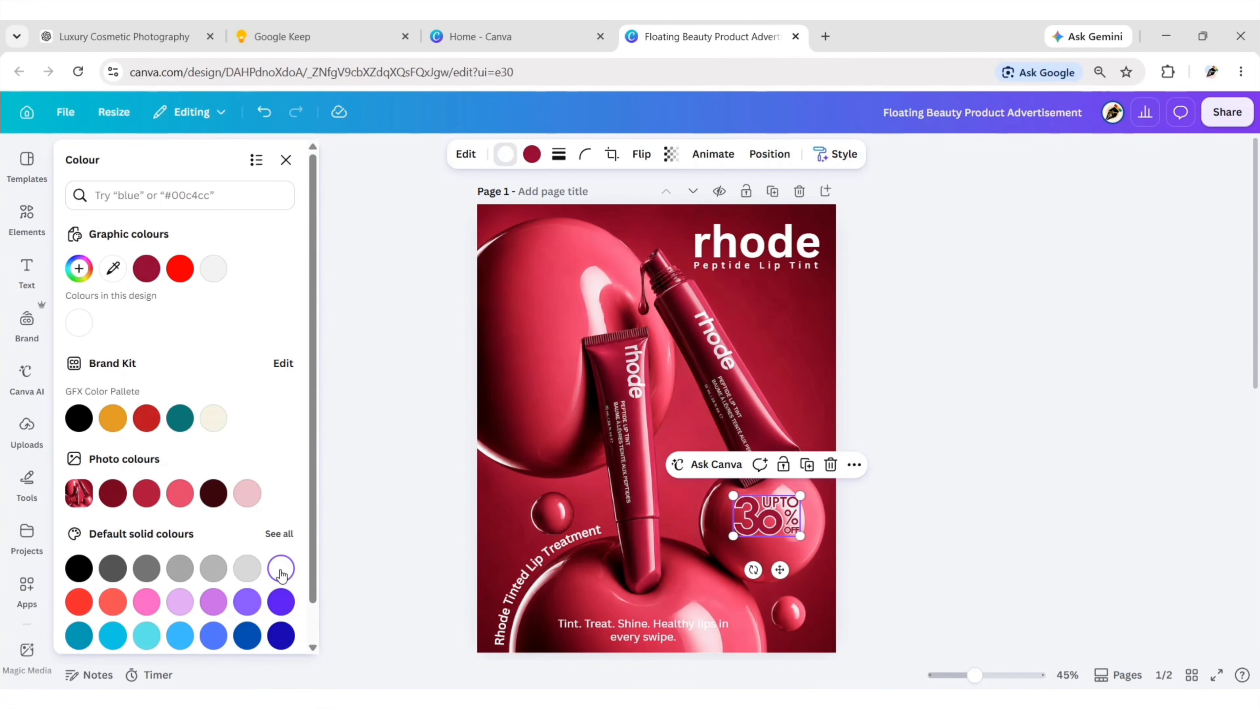
{"action": "left_click", "coordinate": [285, 160]}
{"action": "left_click", "coordinate": [349, 332]}
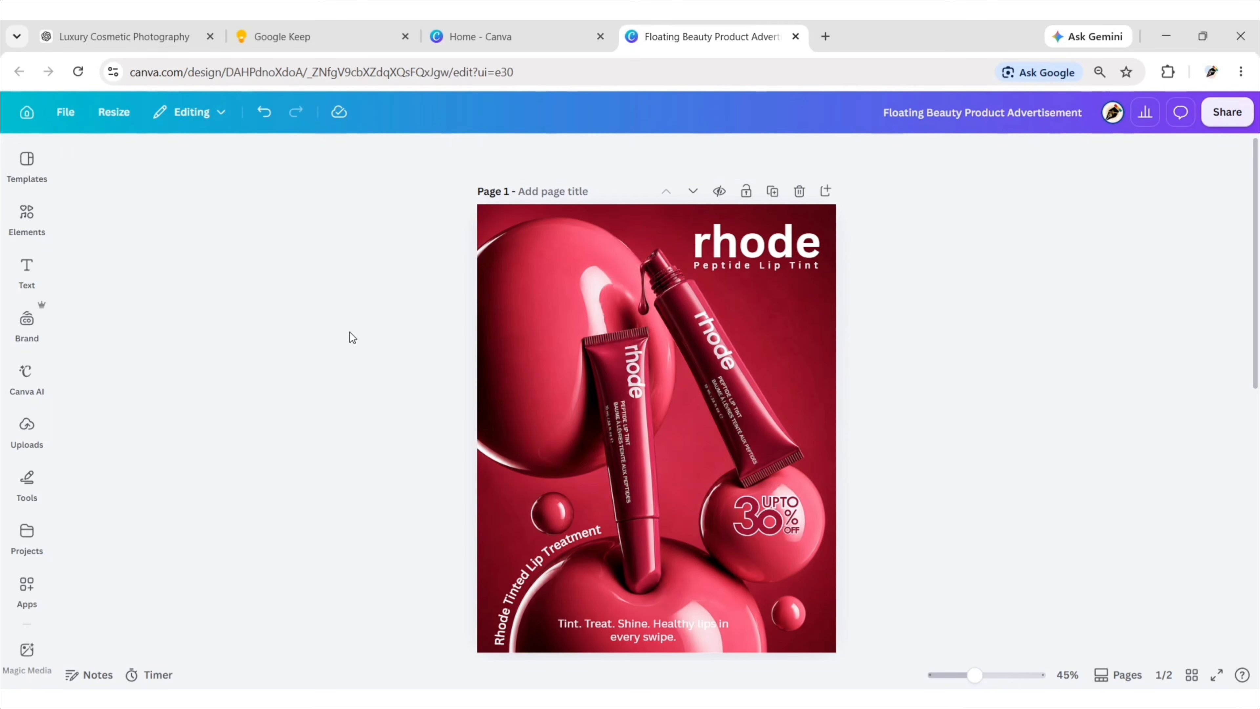
Search the element graphics for "order now!" and add the black handwritten "order now!" lettering to the page.
{"action": "left_click", "coordinate": [31, 217]}
{"action": "left_click", "coordinate": [283, 165]}
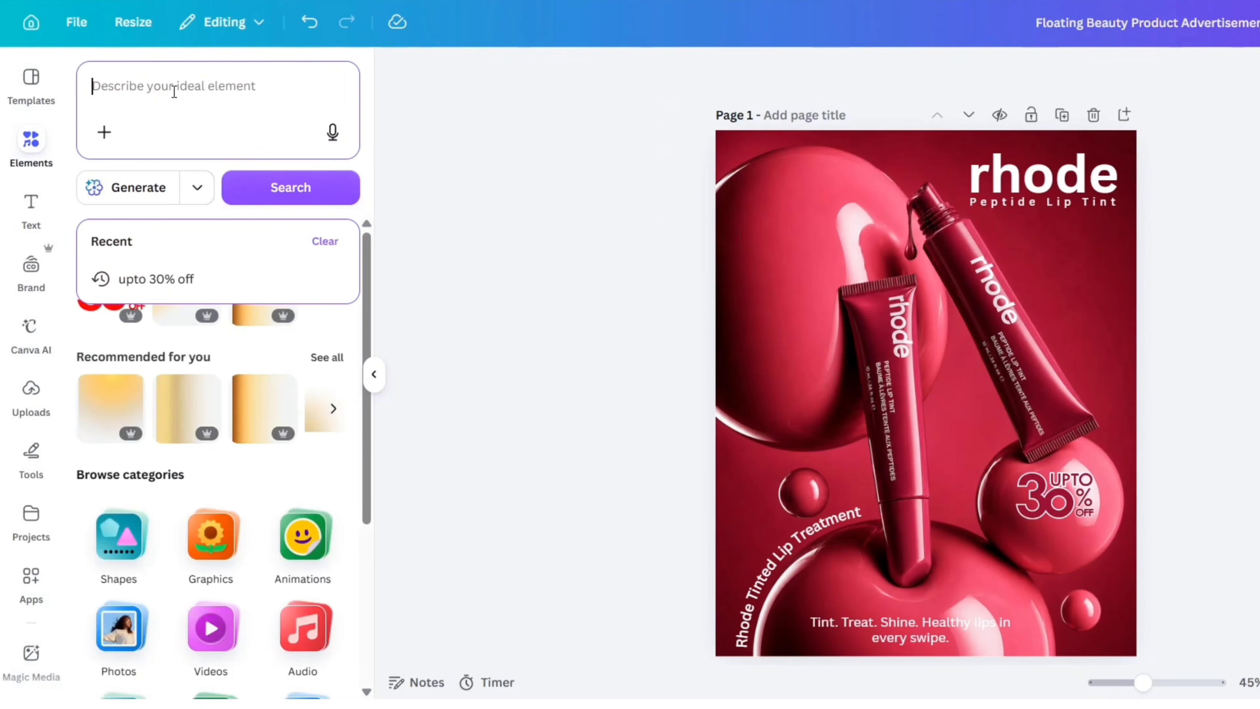
{"action": "type", "text": "order now!"}
{"action": "key", "text": "Return"}
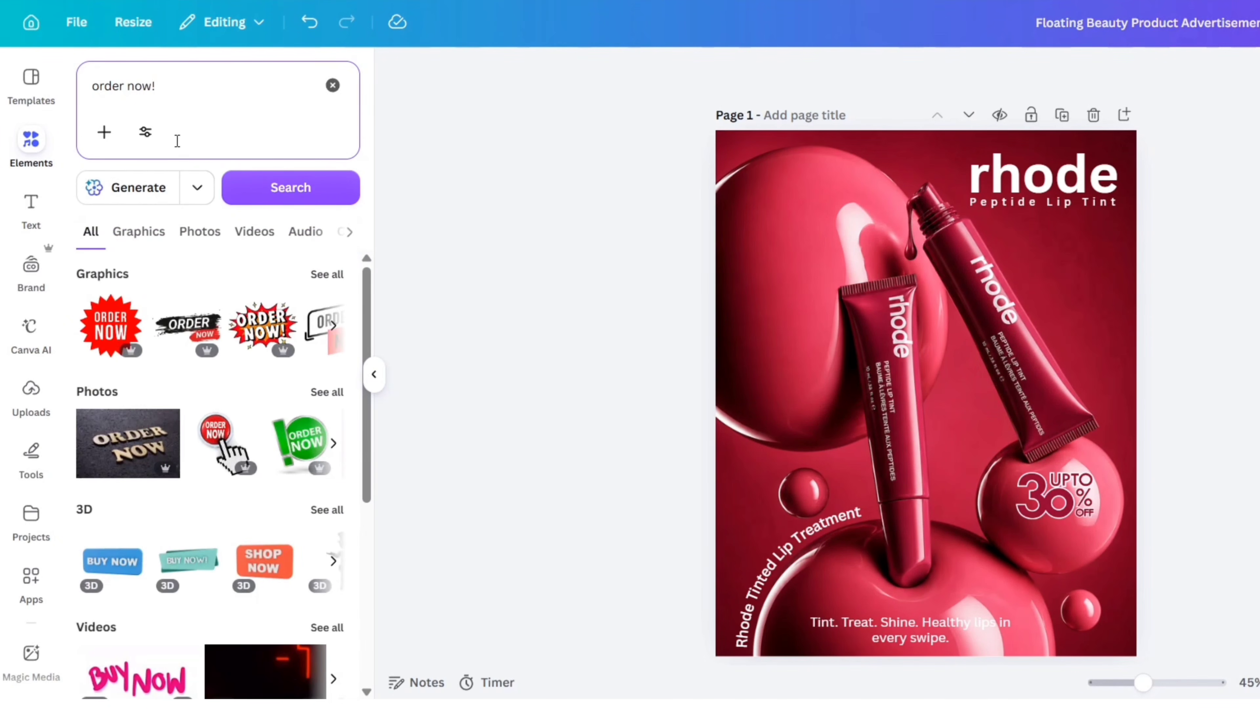
{"action": "left_click", "coordinate": [139, 232]}
{"action": "scroll", "coordinate": [210, 286], "scroll_direction": "down", "scroll_amount": 20}
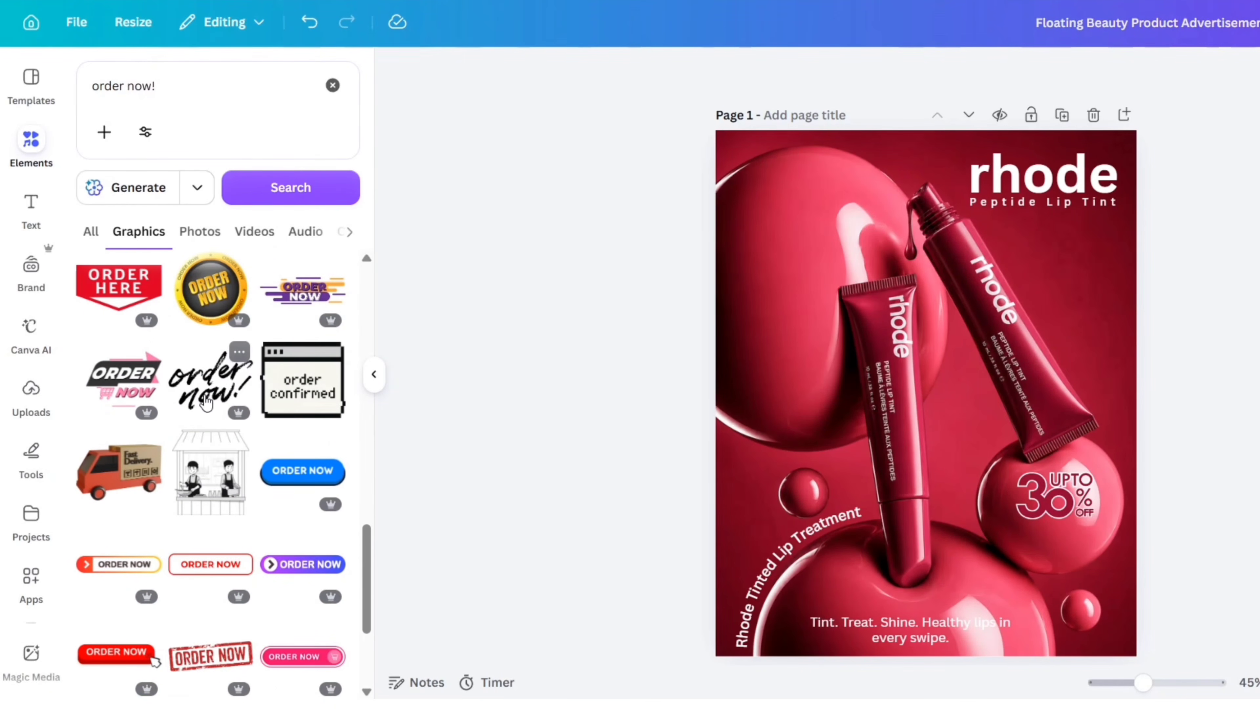
{"action": "left_click", "coordinate": [213, 397]}
Shrink the "order now!" lettering to about 118 × 81 and place it on the bubble just below the discount graphic.
{"action": "left_click", "coordinate": [374, 374]}
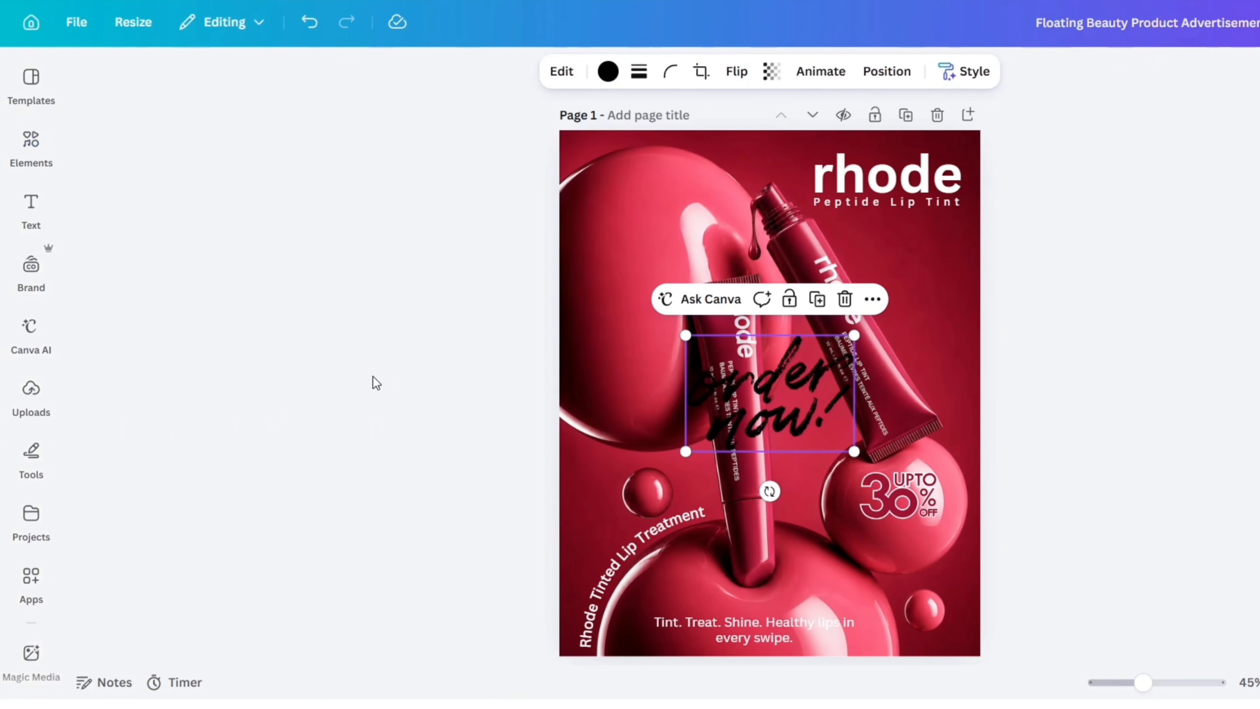
{"action": "left_click_drag", "start_coordinate": [854, 335], "coordinate": [779, 473]}
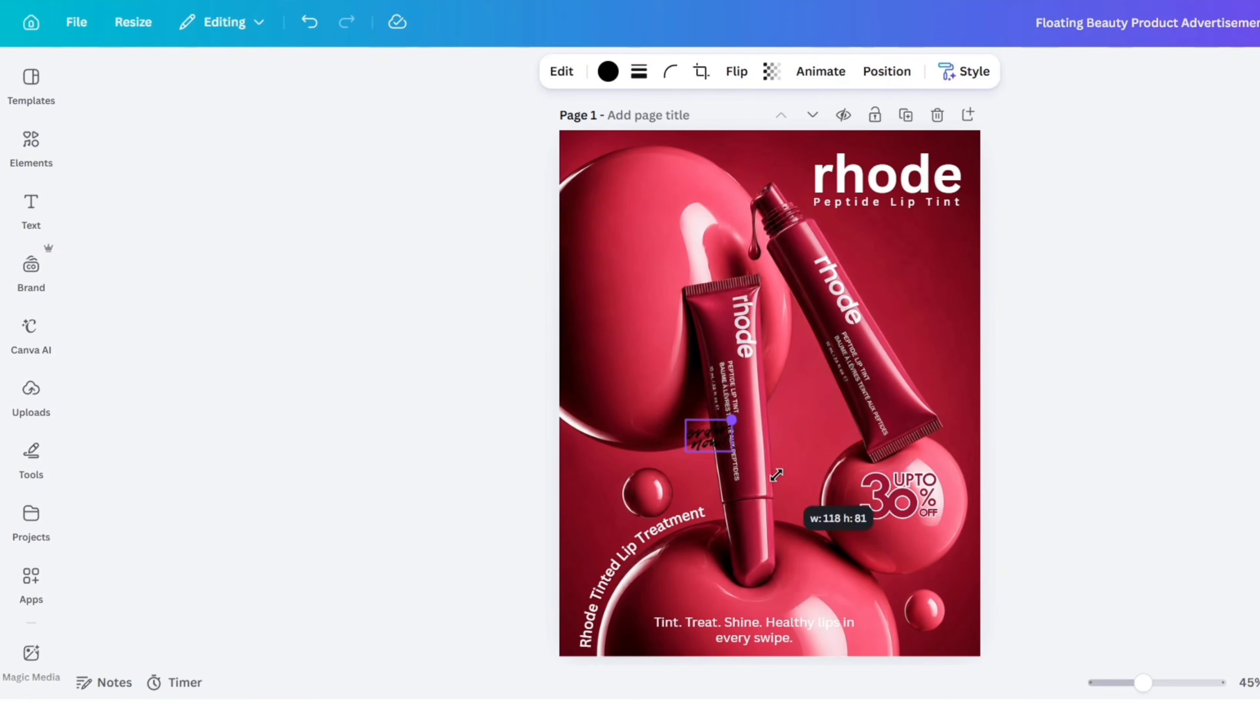
{"action": "left_click_drag", "start_coordinate": [712, 431], "coordinate": [914, 534]}
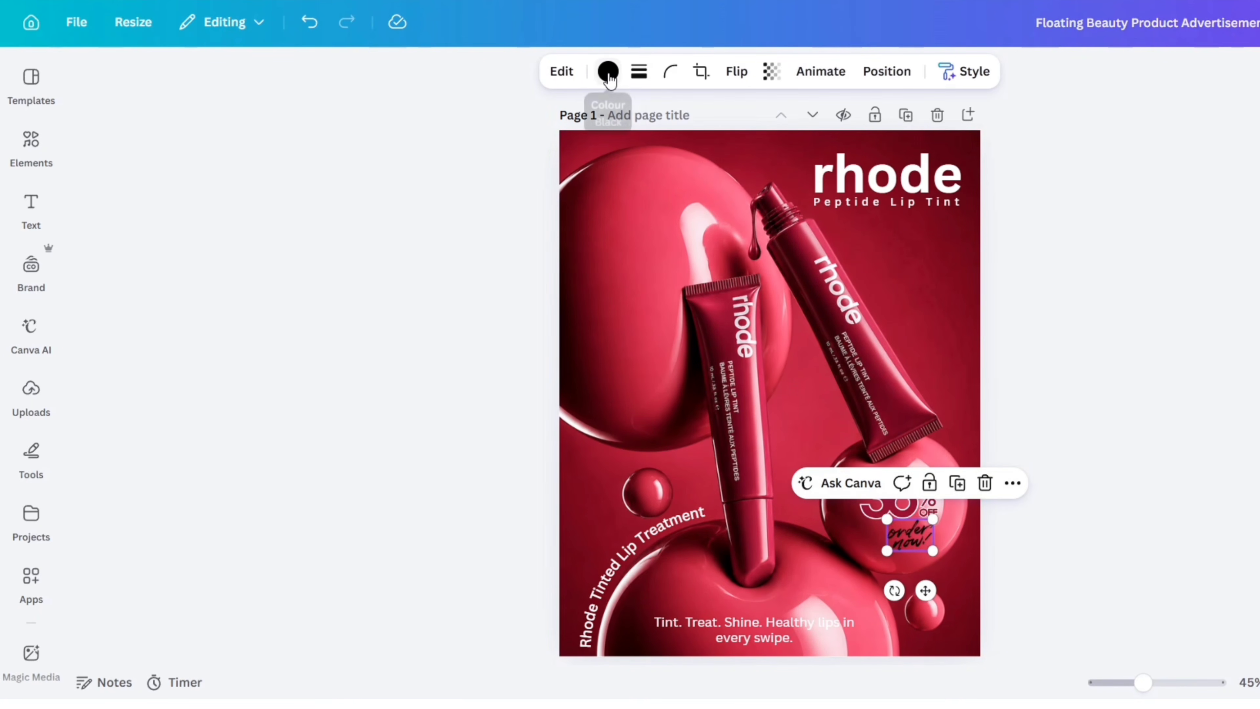
Recolour the "order now!" lettering white and deselect it.
{"action": "left_click", "coordinate": [608, 71]}
{"action": "left_click", "coordinate": [349, 79]}
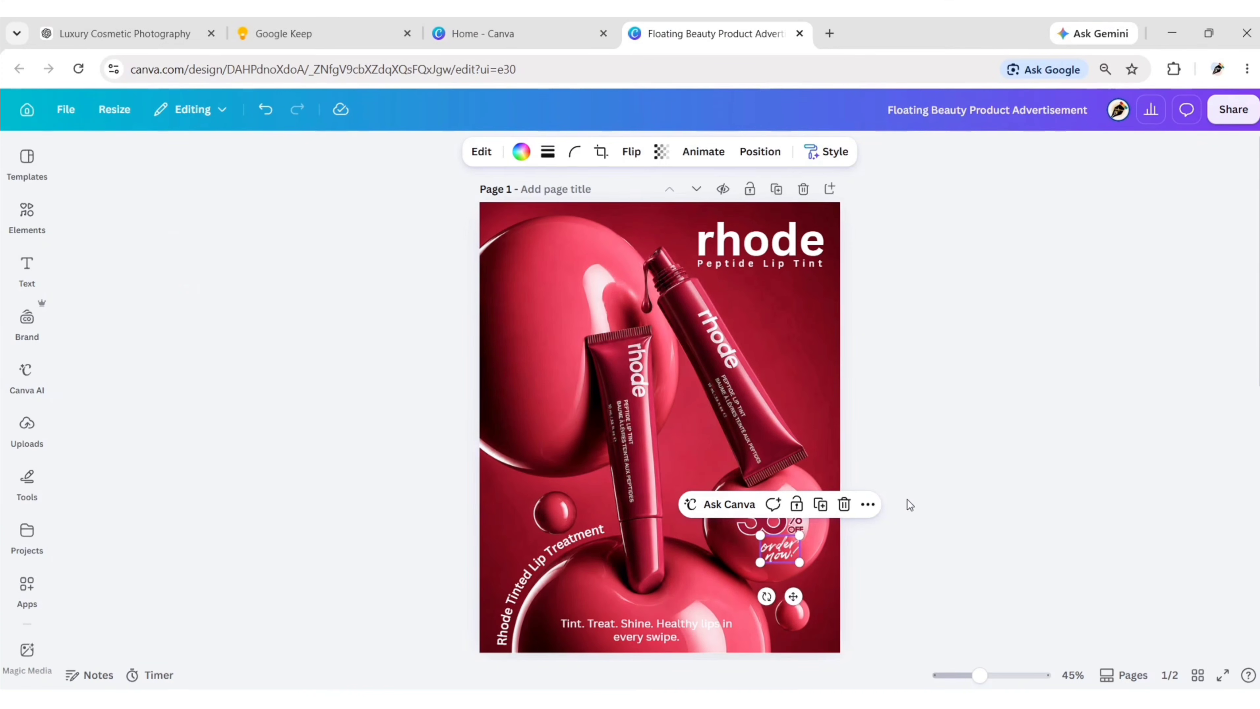
{"action": "left_click", "coordinate": [1094, 550]}
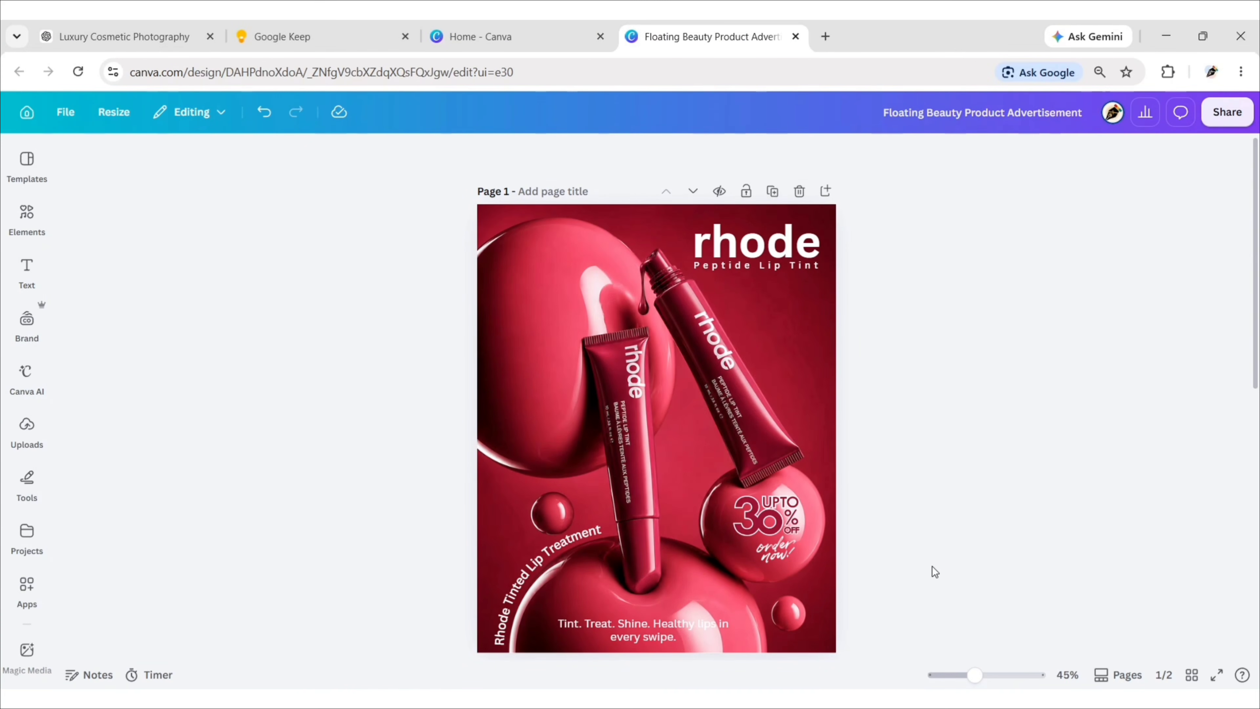